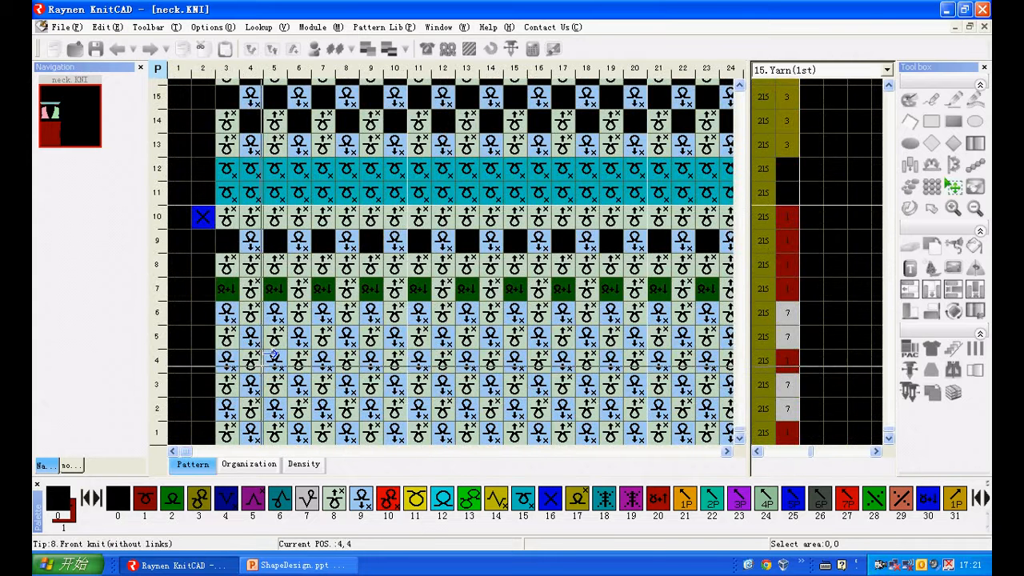
# - Examine the starting rows 1 to 12 and the finishing rows above the green V-neck piece
pyautogui.moveTo(178, 408); pyautogui.dragTo(196, 168)
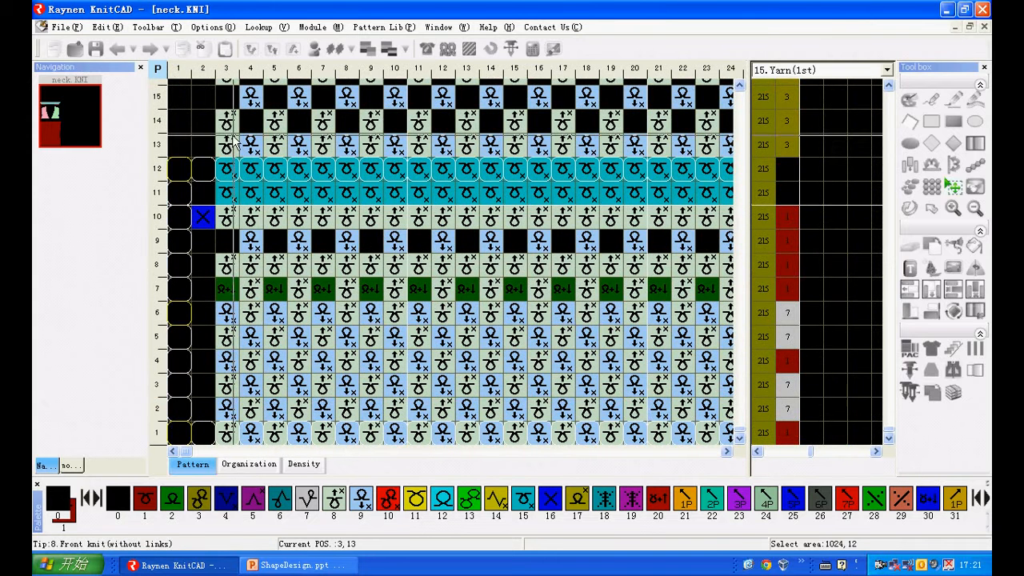
pyautogui.scroll(-3, 223, 146)
pyautogui.moveTo(738, 361); pyautogui.dragTo(776, 257)
pyautogui.scroll(4, 504, 251)
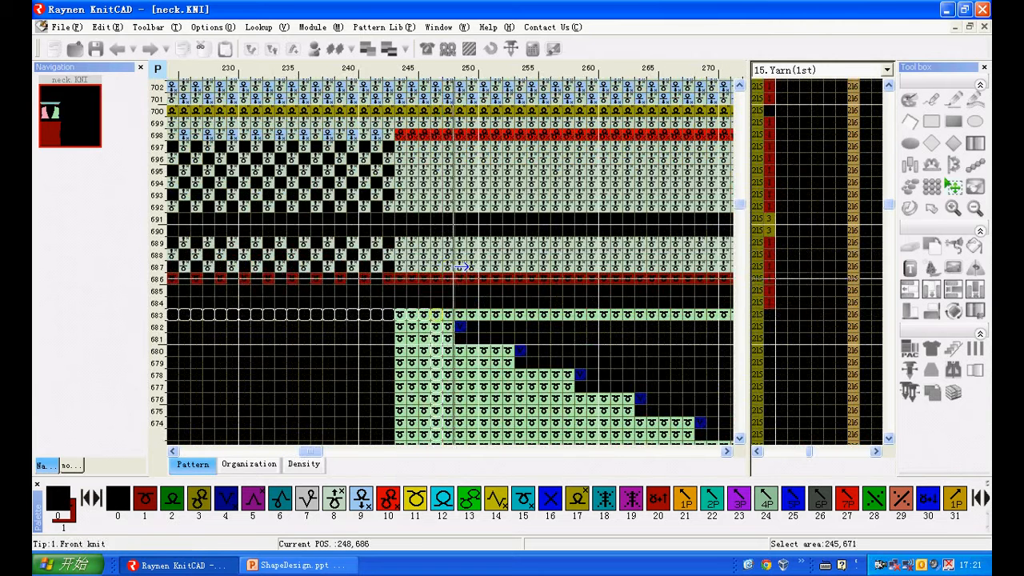
pyautogui.scroll(-3, 460, 266)
pyautogui.moveTo(453, 264); pyautogui.dragTo(517, 105)
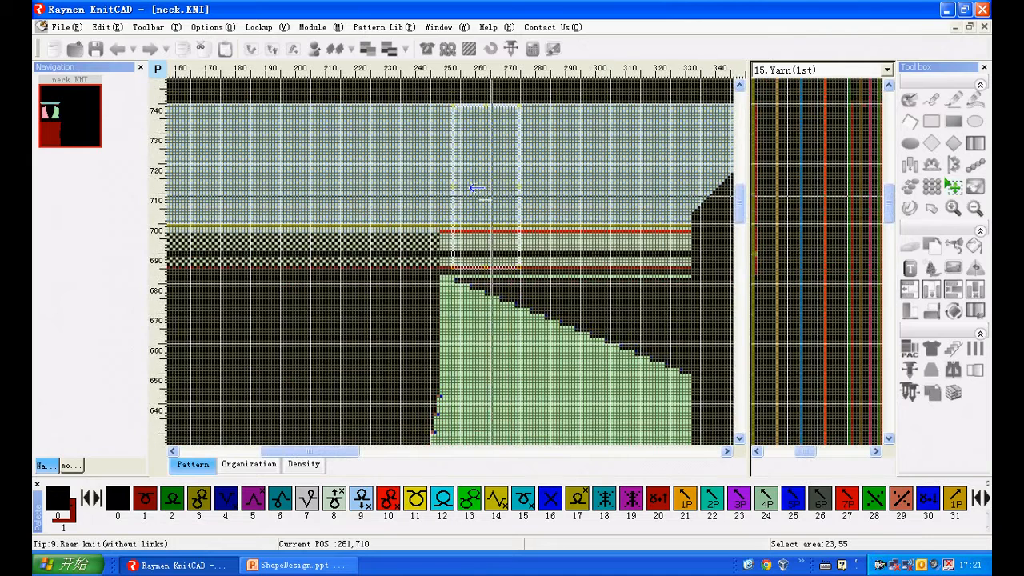
# - Examine the starting section group by group: rows 1 to 7, 8 to 9, 10 to 12, and 13 to 15
pyautogui.scroll(3, 450, 251)
pyautogui.press('Home')
pyautogui.scroll(1, 294, 414)
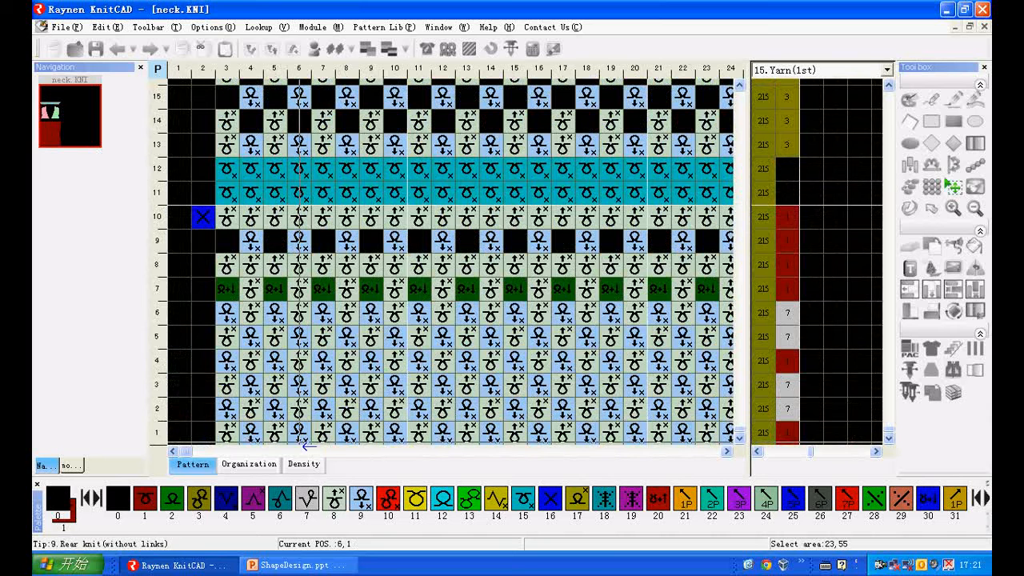
pyautogui.moveTo(204, 436); pyautogui.dragTo(164, 301)
pyautogui.click(156, 289)
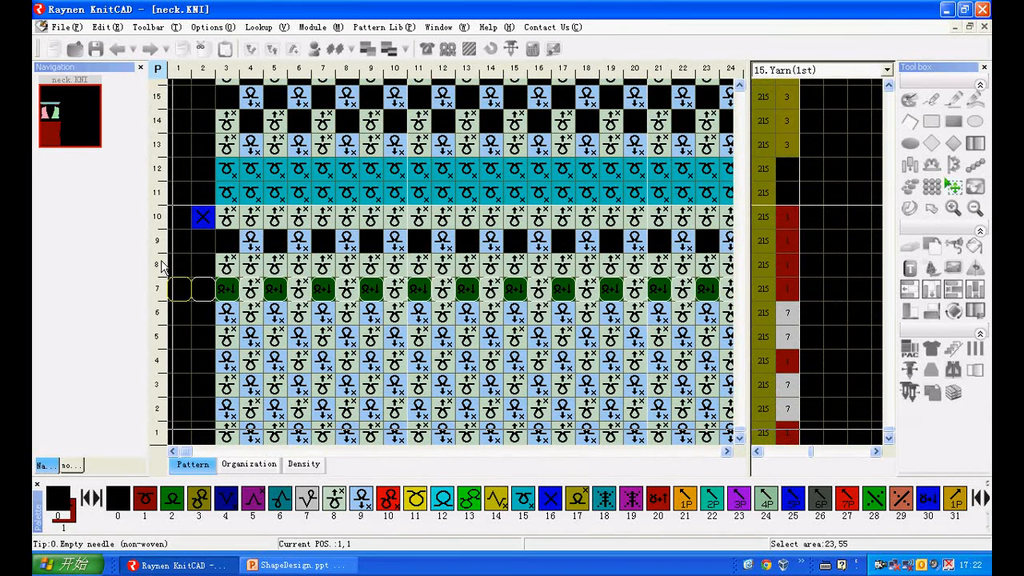
pyautogui.moveTo(157, 216); pyautogui.dragTo(156, 168)
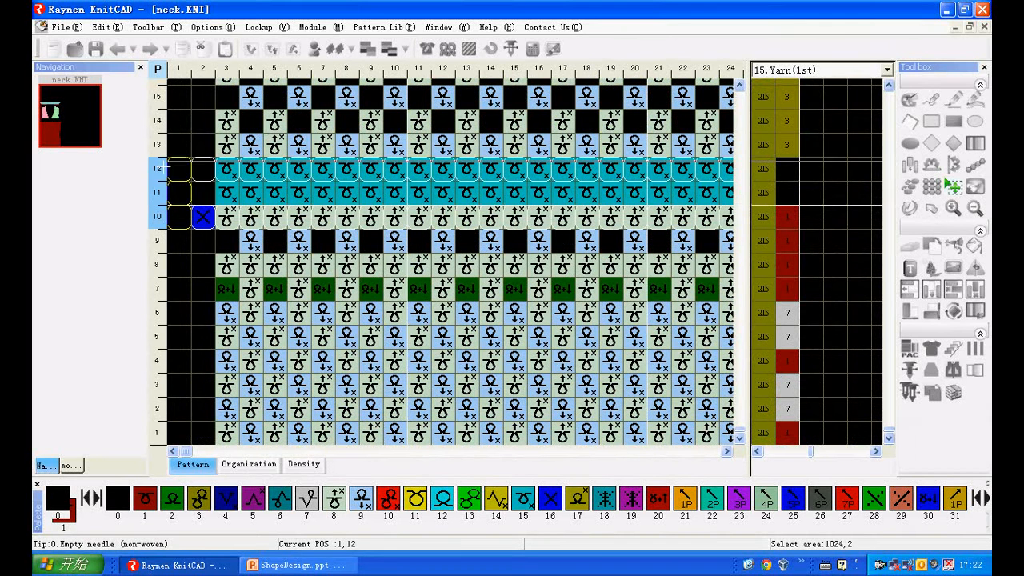
pyautogui.moveTo(160, 250); pyautogui.dragTo(162, 266)
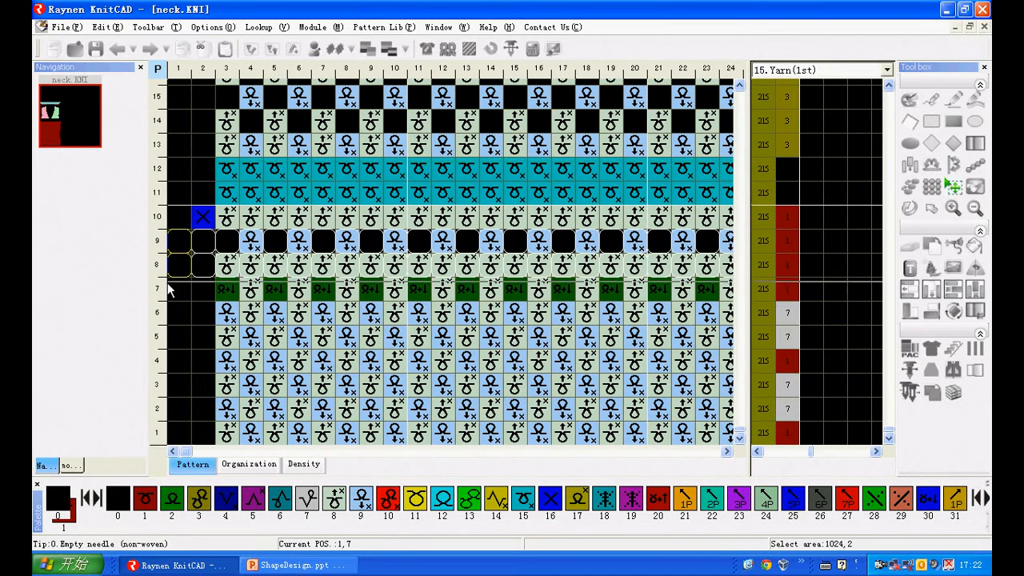
pyautogui.scroll(-1, 250, 254)
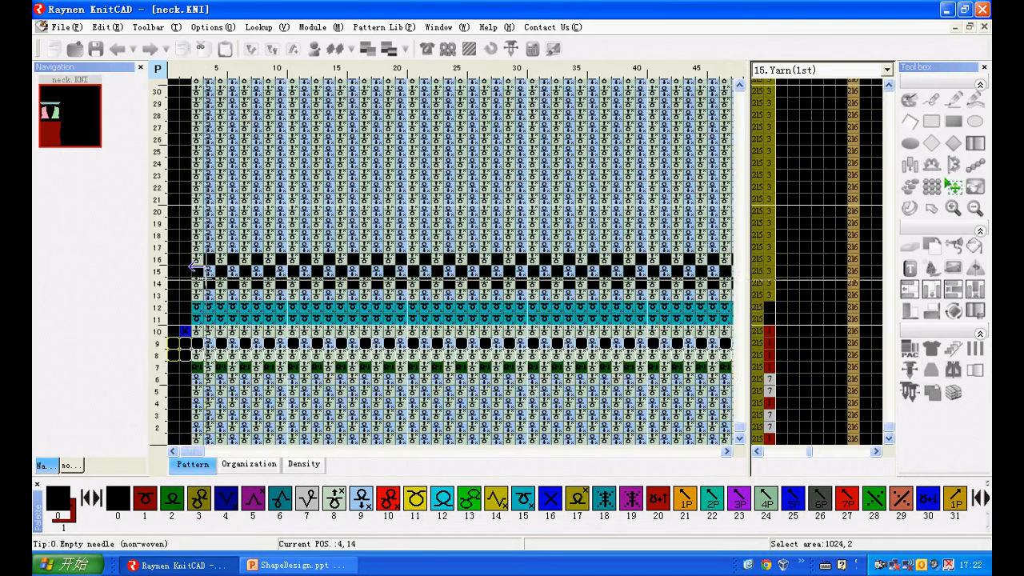
pyautogui.scroll(1, 229, 264)
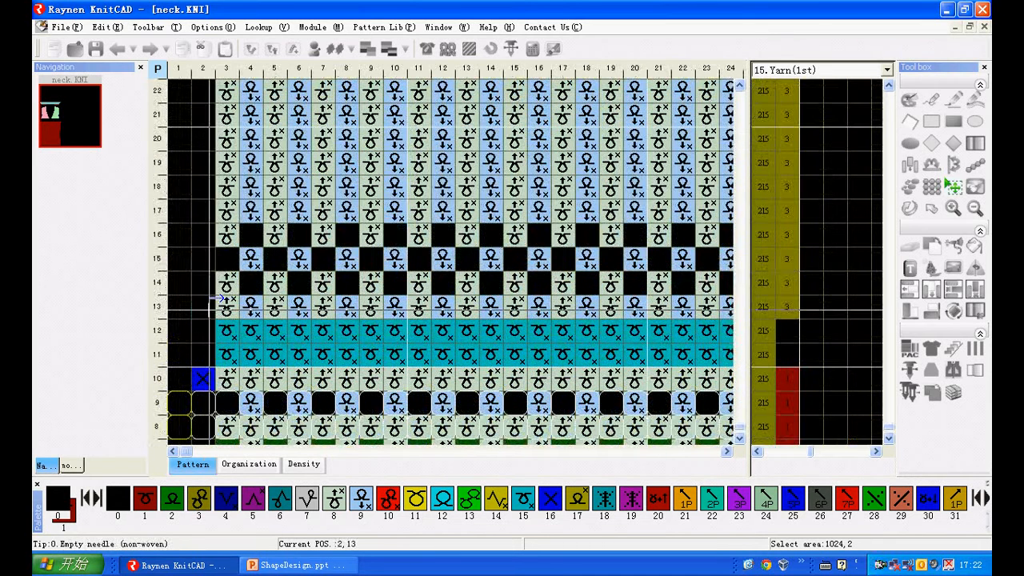
pyautogui.click(161, 311)
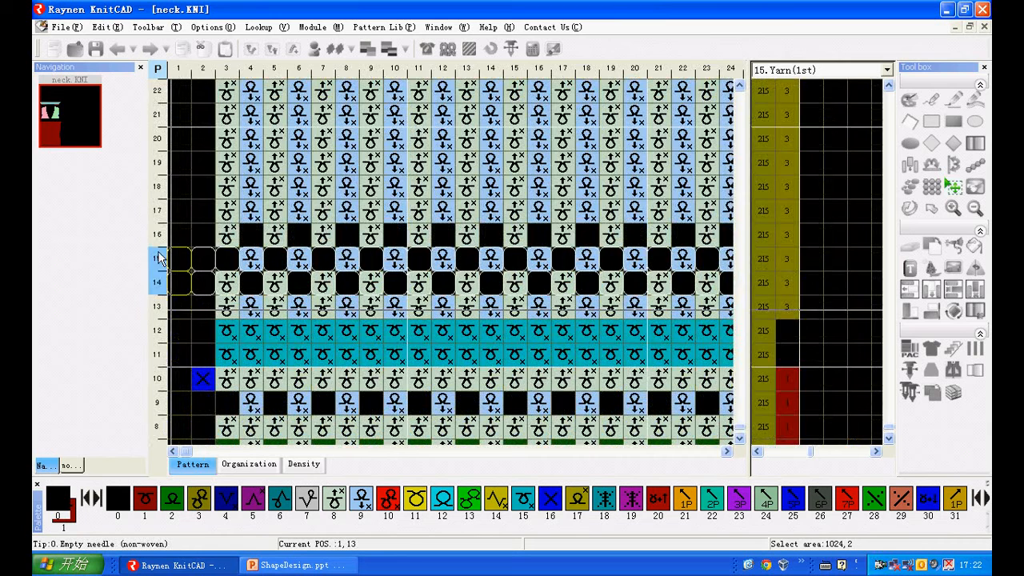
# - Examine the rib section in rows 17 to 37 and the body section from row 39 up to the neck pieces
pyautogui.click(228, 190)
pyautogui.scroll(-3, 228, 190)
pyautogui.moveTo(189, 327); pyautogui.dragTo(200, 224)
pyautogui.scroll(3, 199, 224)
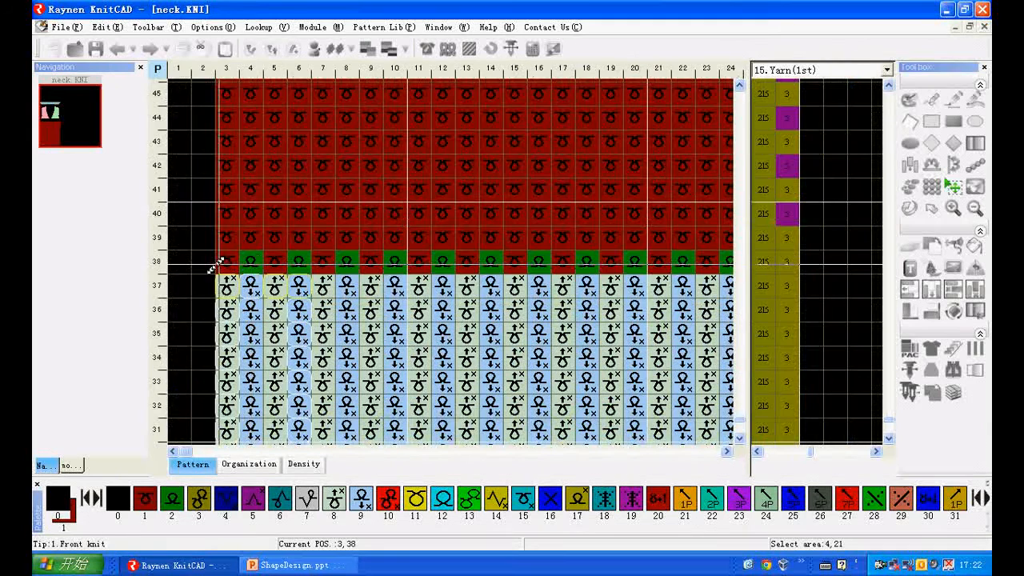
pyautogui.click(226, 238)
pyautogui.scroll(-3, 226, 237)
pyautogui.moveTo(169, 416); pyautogui.dragTo(498, 102)
pyautogui.moveTo(738, 323); pyautogui.dragTo(738, 255)
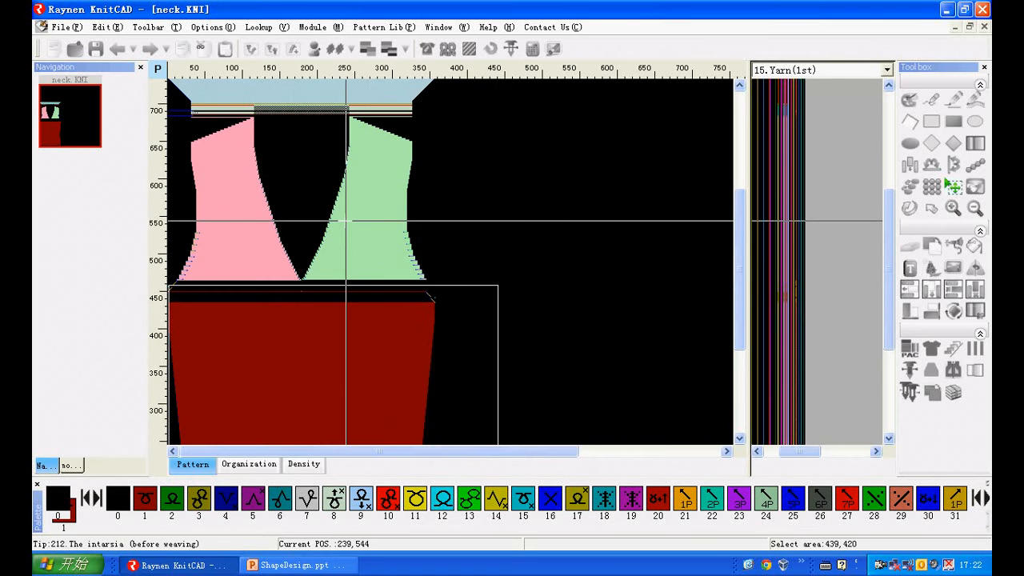
pyautogui.moveTo(744, 328); pyautogui.dragTo(743, 280)
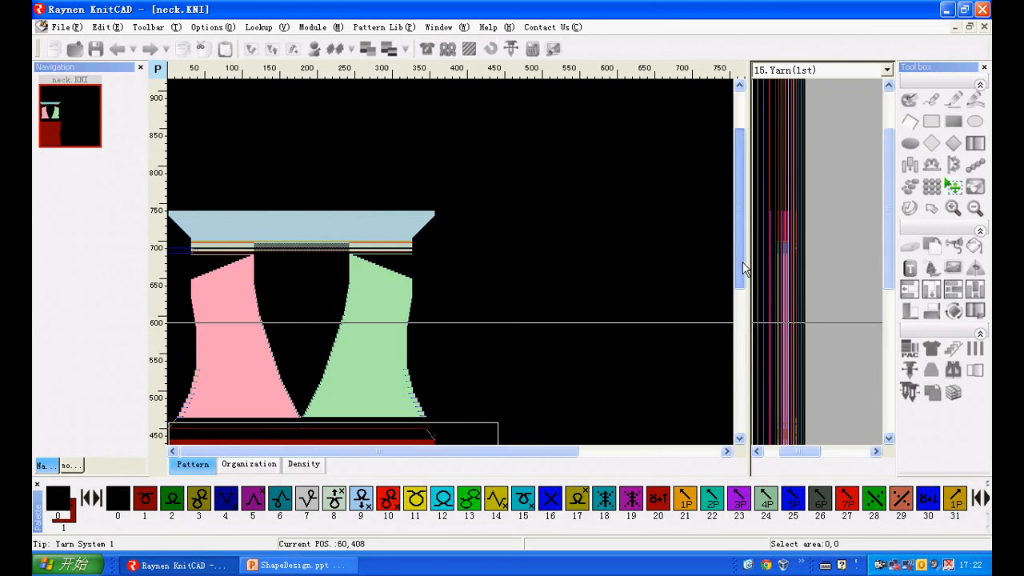
# - Examine the finishing rows 686 to 700 and the rows above them up to row 740, with their yarn carriers
pyautogui.scroll(3, 419, 212)
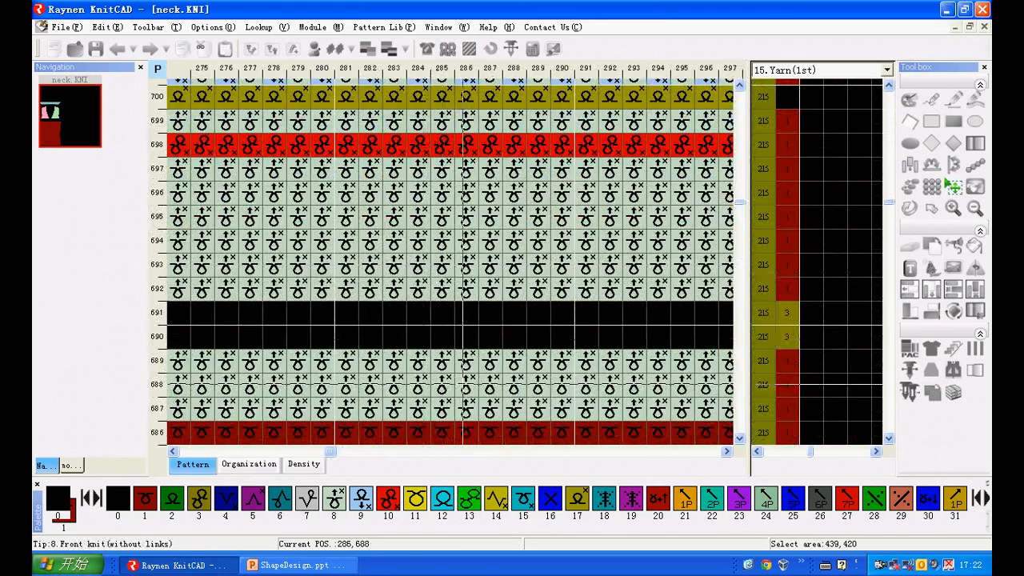
pyautogui.scroll(-3, 442, 264)
pyautogui.moveTo(473, 174); pyautogui.dragTo(502, 128)
pyautogui.scroll(-1, 457, 224)
pyautogui.scroll(1, 461, 256)
pyautogui.scroll(1, 460, 256)
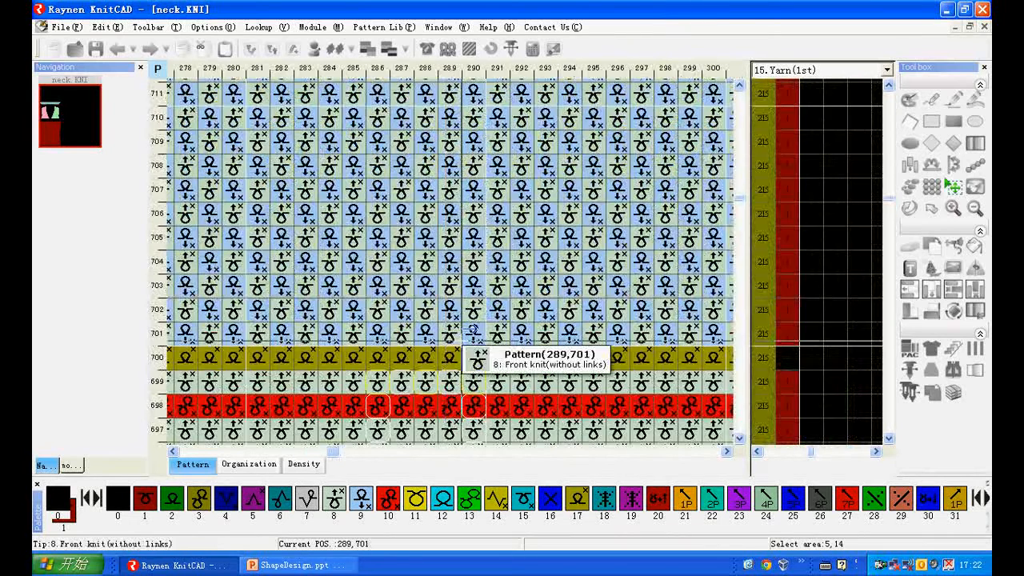
pyautogui.scroll(-2, 454, 222)
pyautogui.moveTo(453, 223); pyautogui.dragTo(490, 156)
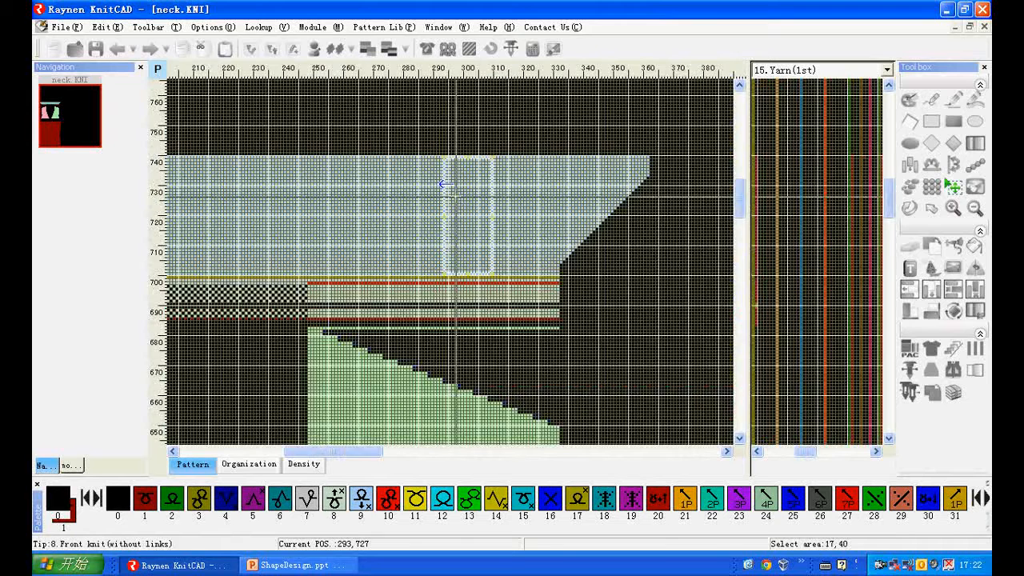
pyautogui.hotkey('ctrl', 'Home')
# - Open the yarn and parameter page of Shape Design's advanced settings and compare it with the Yarn Carrier slide in PowerPoint
pyautogui.click(427, 49)
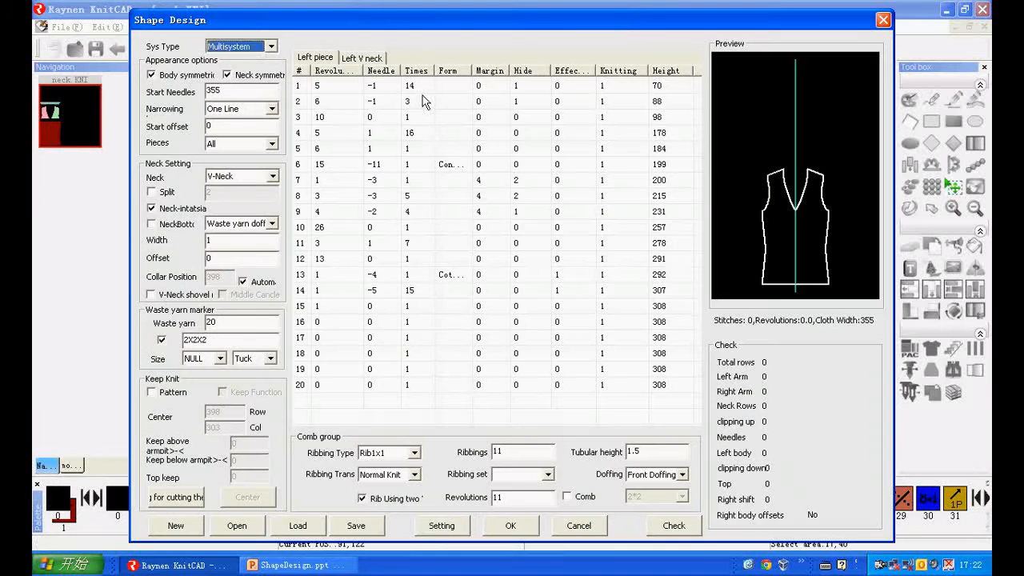
pyautogui.click(440, 525)
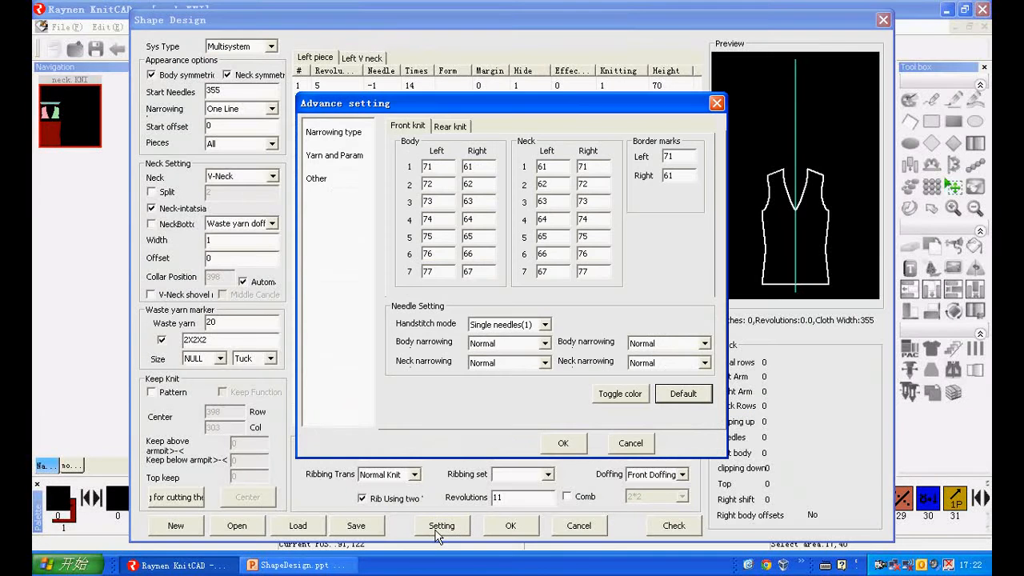
pyautogui.click(339, 158)
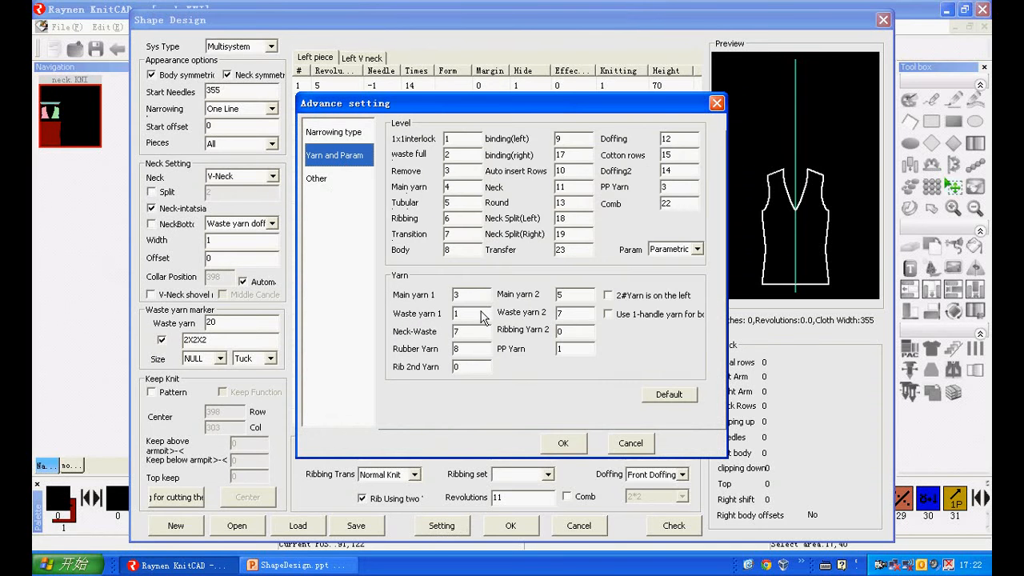
pyautogui.hotkey('alt', 'Tab')
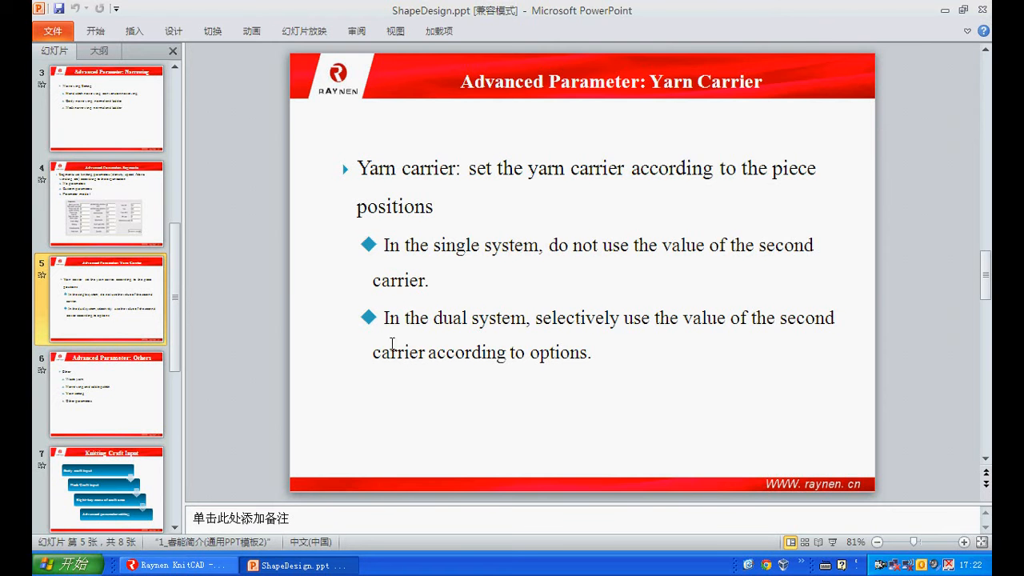
pyautogui.click(206, 570)
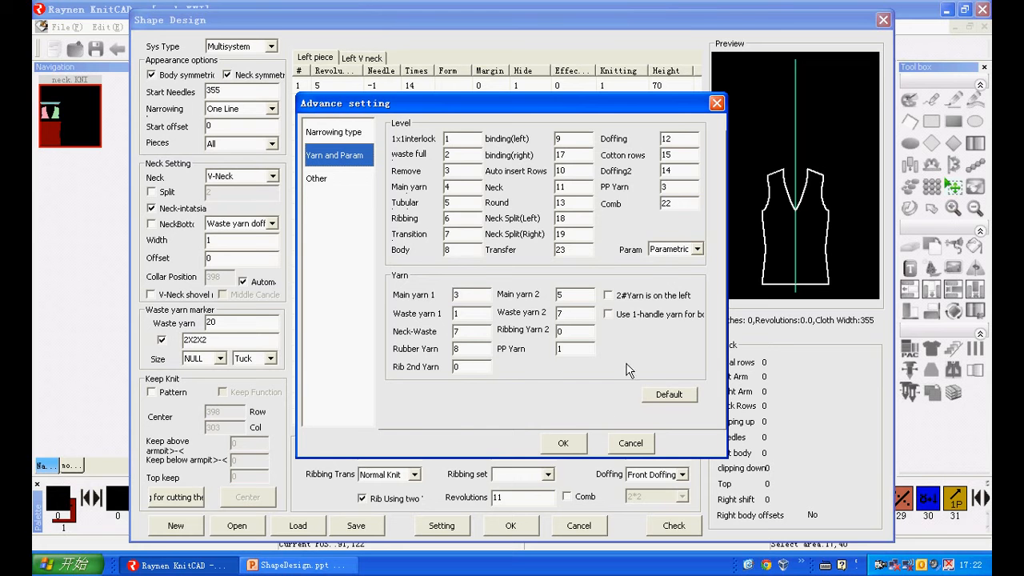
# - Set the system type to Single system, review the advanced yarn carrier settings, and regenerate the V-neck shape
pyautogui.click(563, 444)
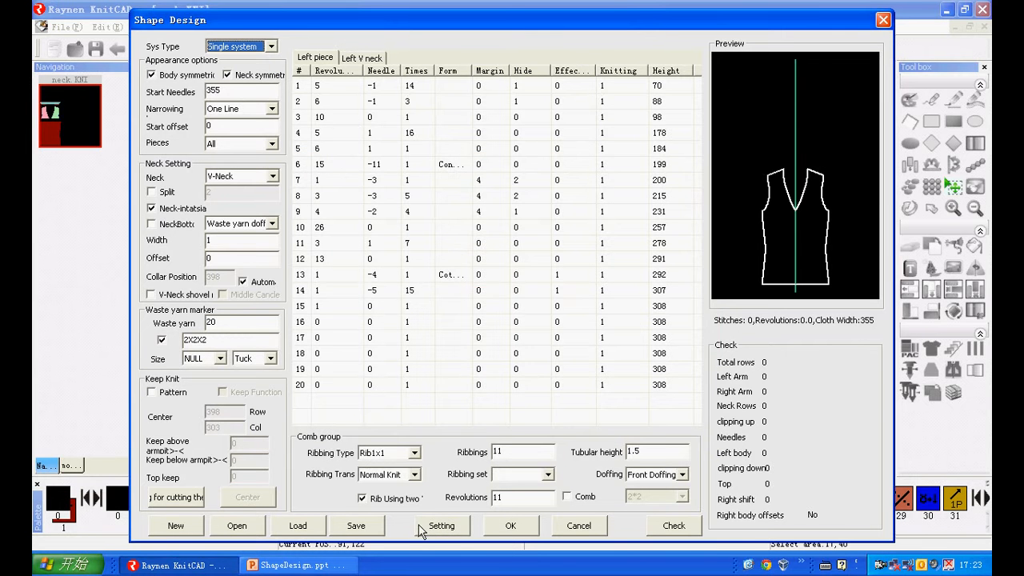
pyautogui.click(442, 526)
pyautogui.click(328, 156)
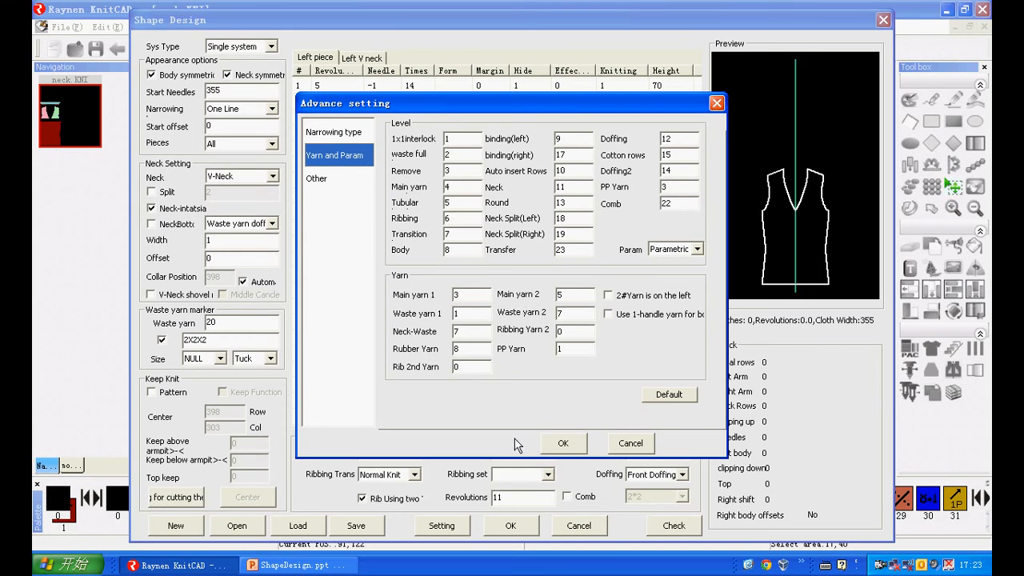
pyautogui.click(562, 444)
pyautogui.click(509, 528)
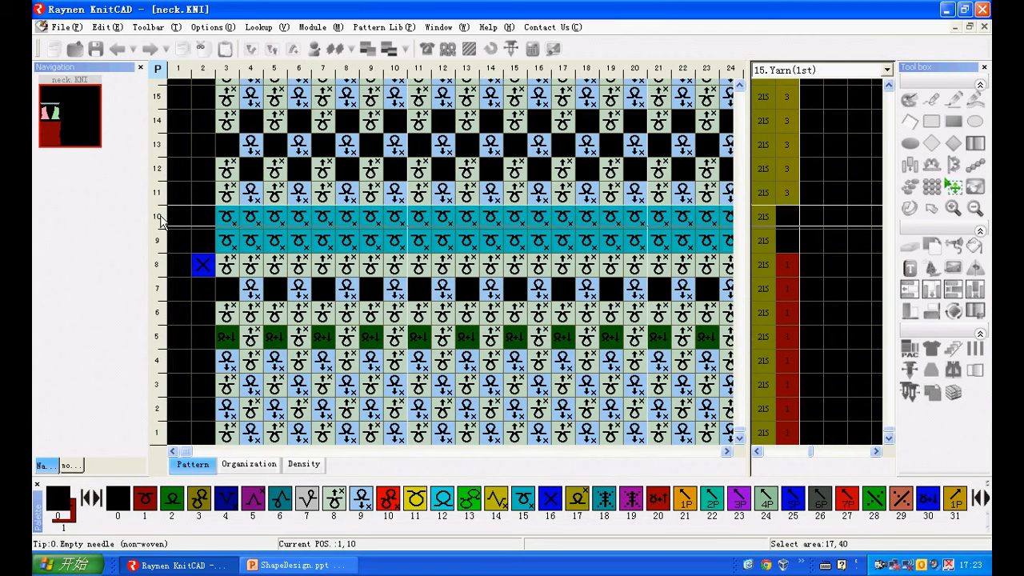
# - Examine rows 1 to 10 of the single-system pattern and the yarn carriers at the rib-to-body transition
pyautogui.moveTo(160, 220); pyautogui.dragTo(160, 290)
pyautogui.moveTo(157, 440); pyautogui.dragTo(705, 447)
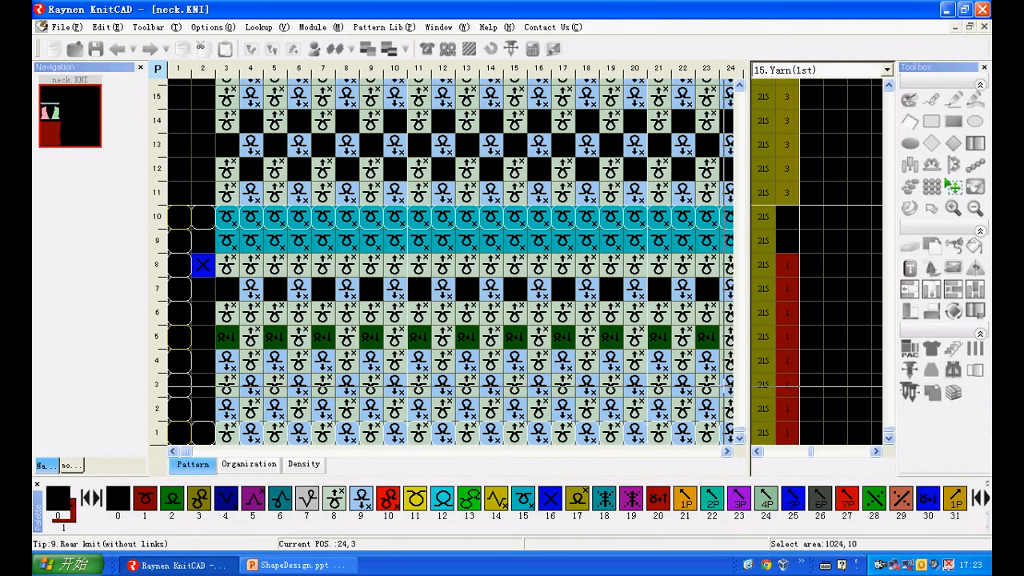
pyautogui.scroll(-2, 715, 360)
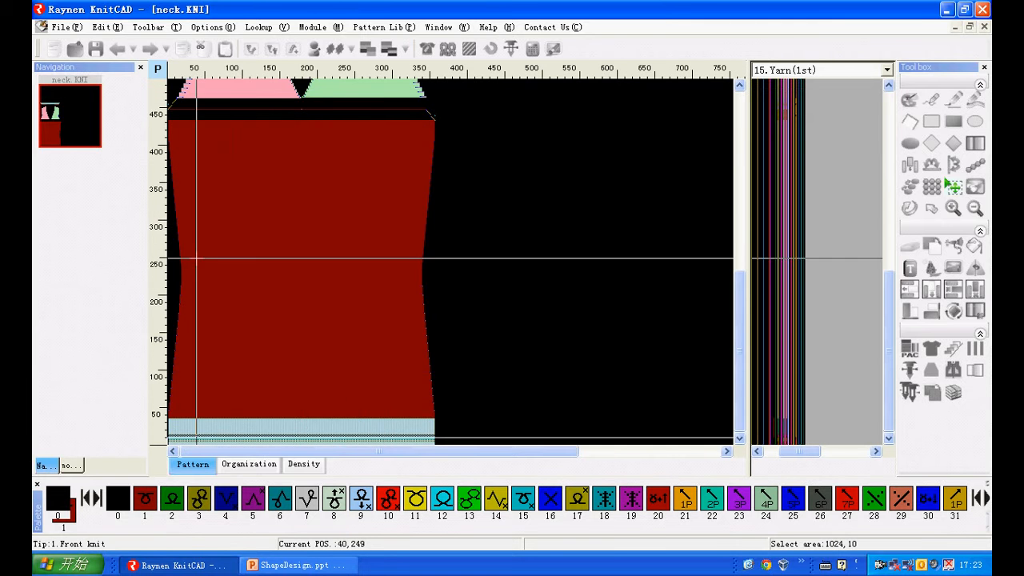
pyautogui.scroll(3, 219, 226)
pyautogui.scroll(2, 392, 332)
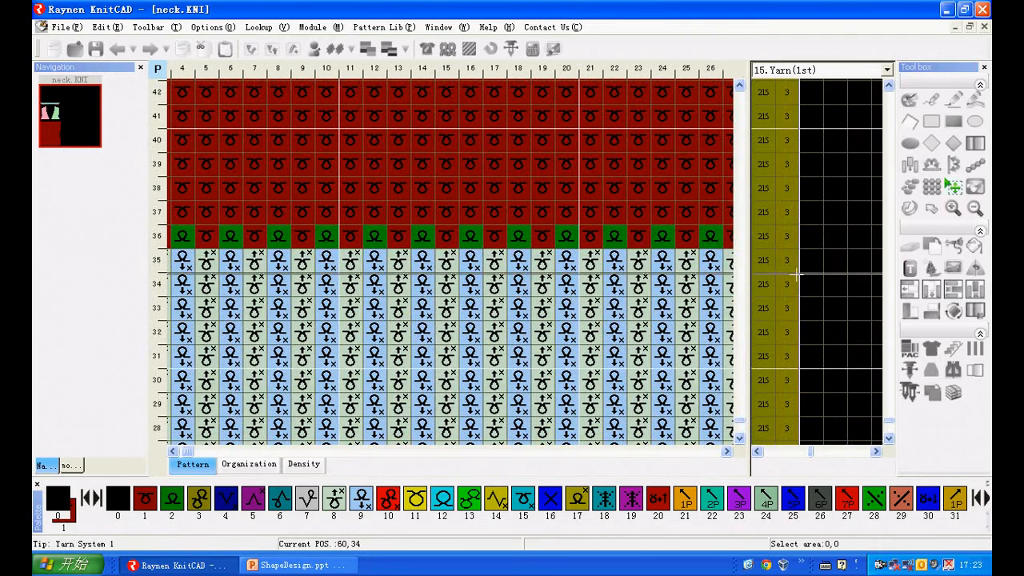
pyautogui.moveTo(789, 274)
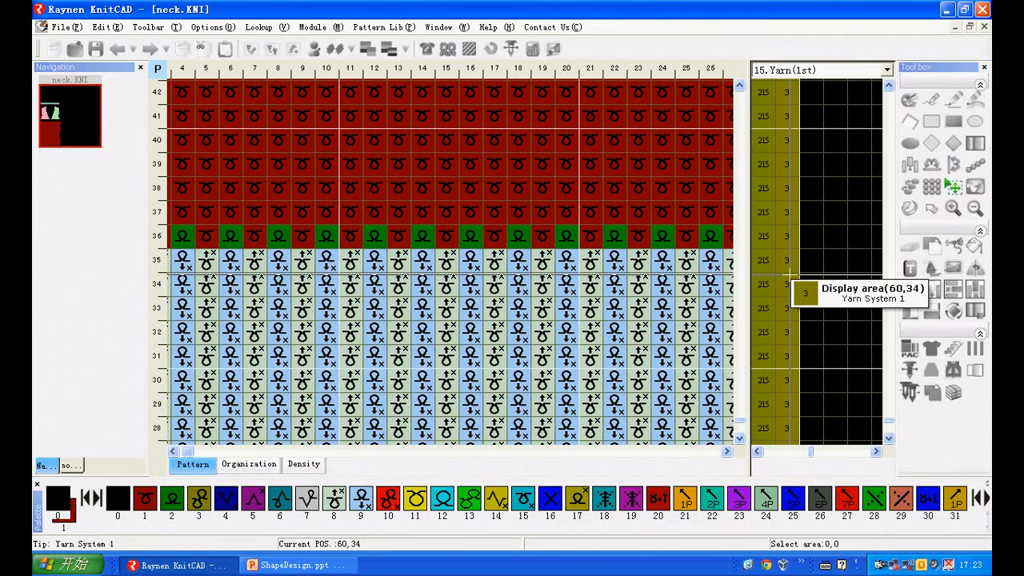
pyautogui.scroll(-3, 259, 412)
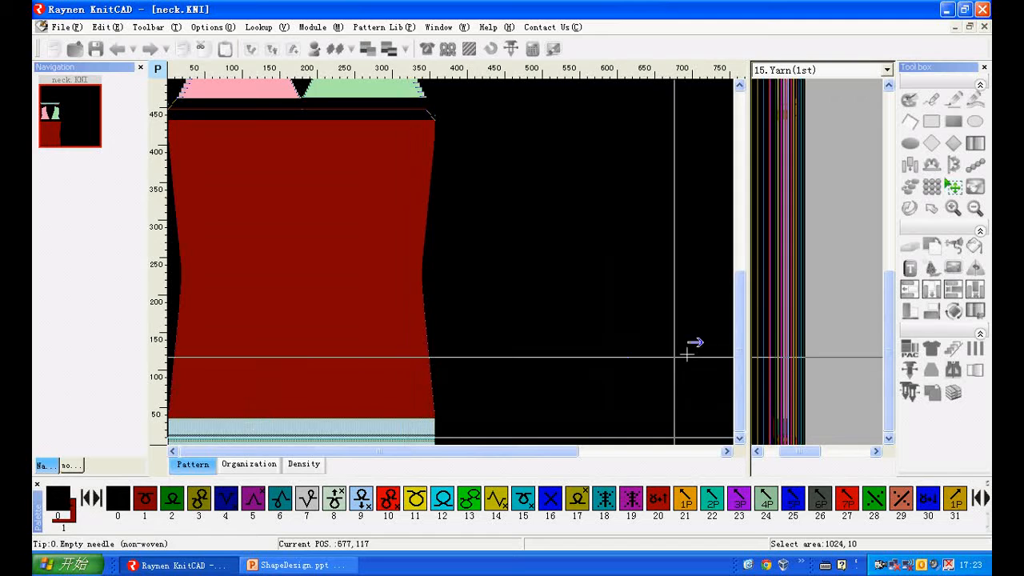
# - Examine the single-system finishing rows 684 to 711 and consult the Yarn Carrier slide in PowerPoint
pyautogui.scroll(5, 724, 340)
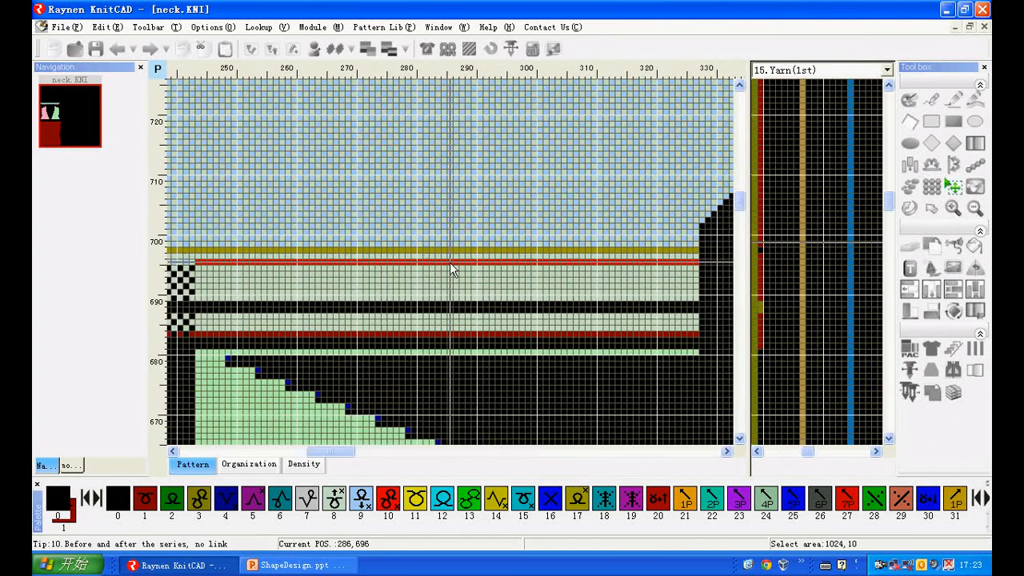
pyautogui.scroll(-2, 488, 200)
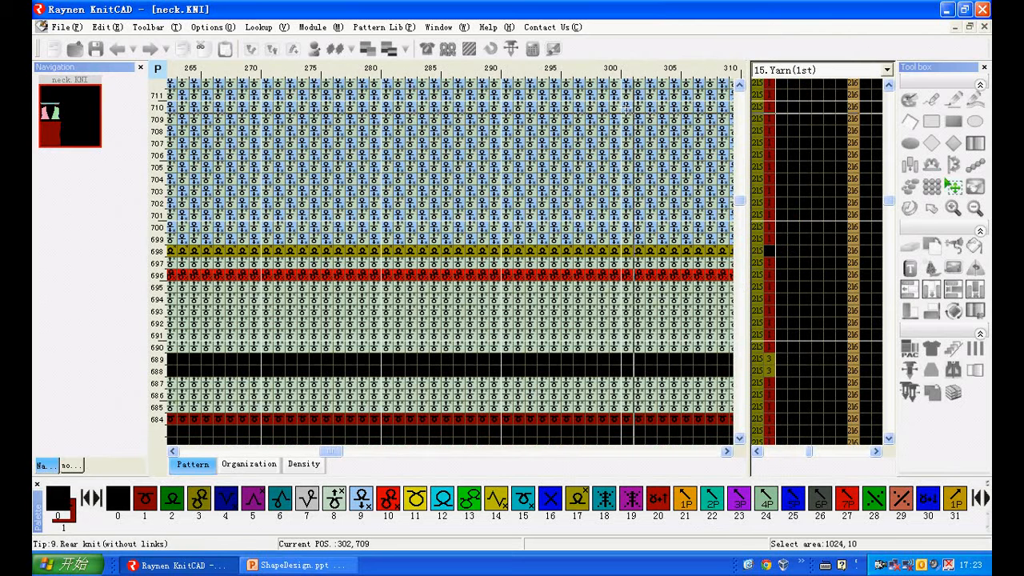
pyautogui.click(292, 565)
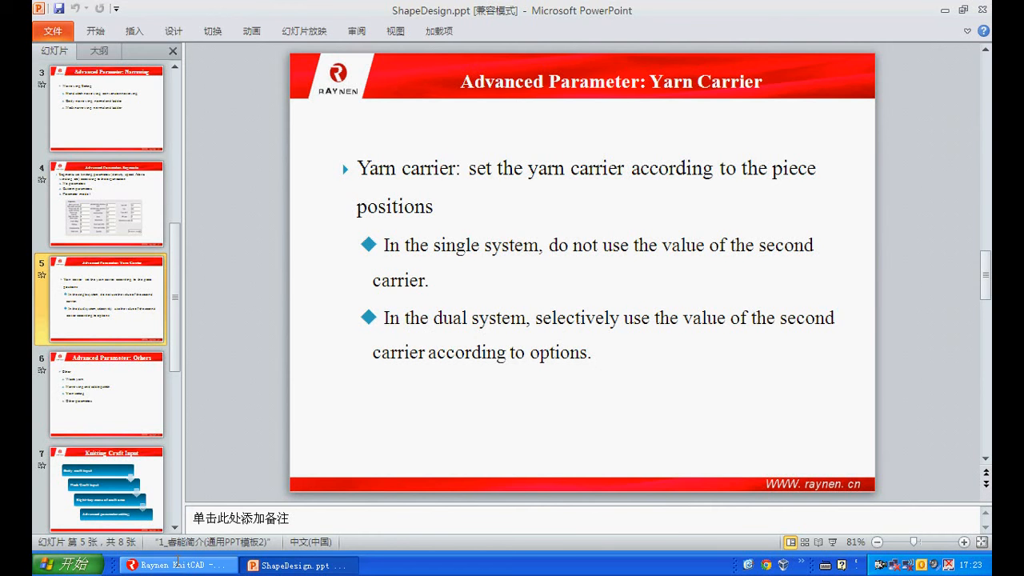
pyautogui.hotkey('alt', 'Tab')
# - Regenerate the V-neck shape with the Multisystem type, reviewing and accepting the advanced yarn carrier settings
pyautogui.click(425, 46)
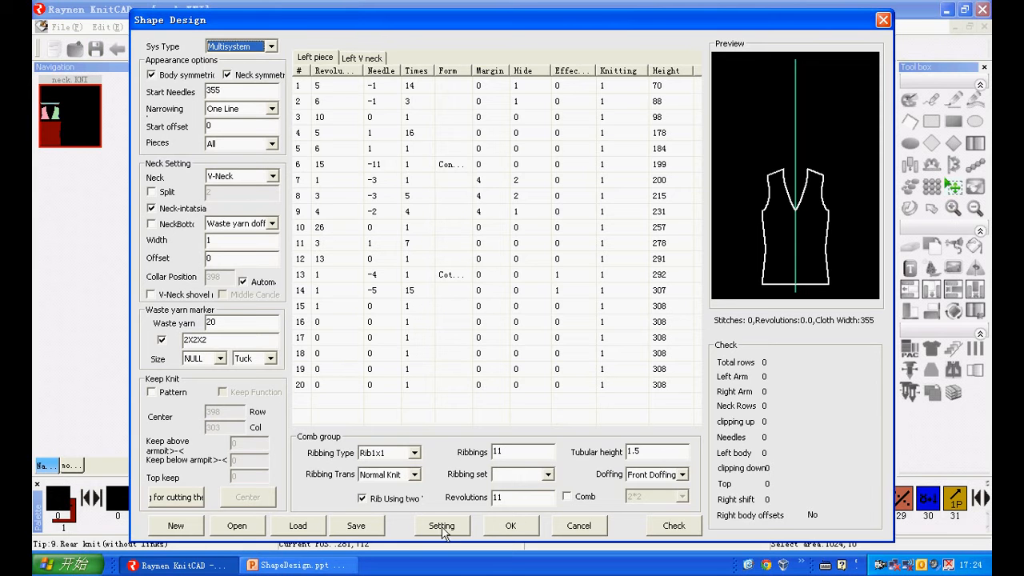
pyautogui.click(467, 525)
pyautogui.click(332, 153)
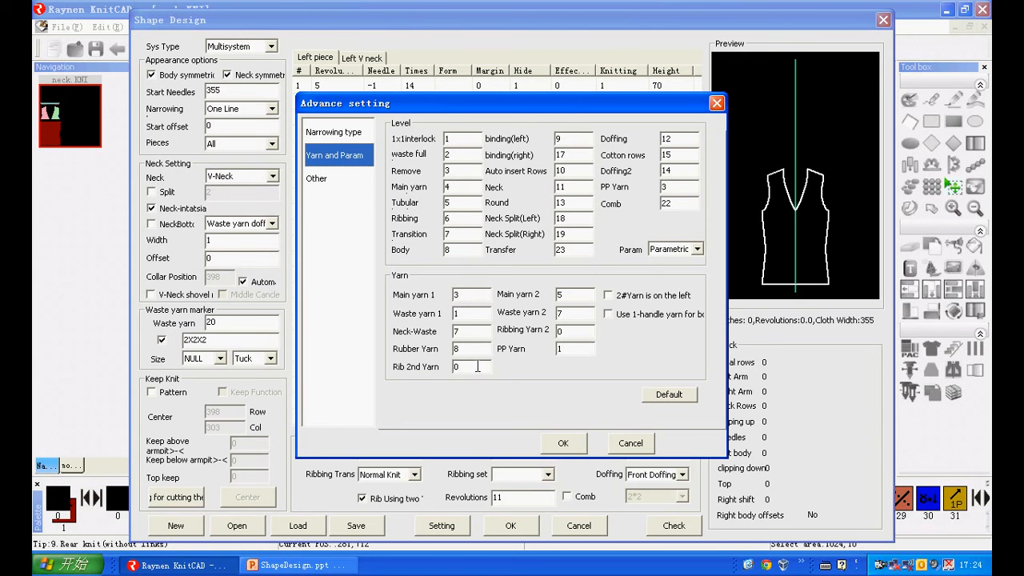
pyautogui.click(563, 444)
pyautogui.click(511, 525)
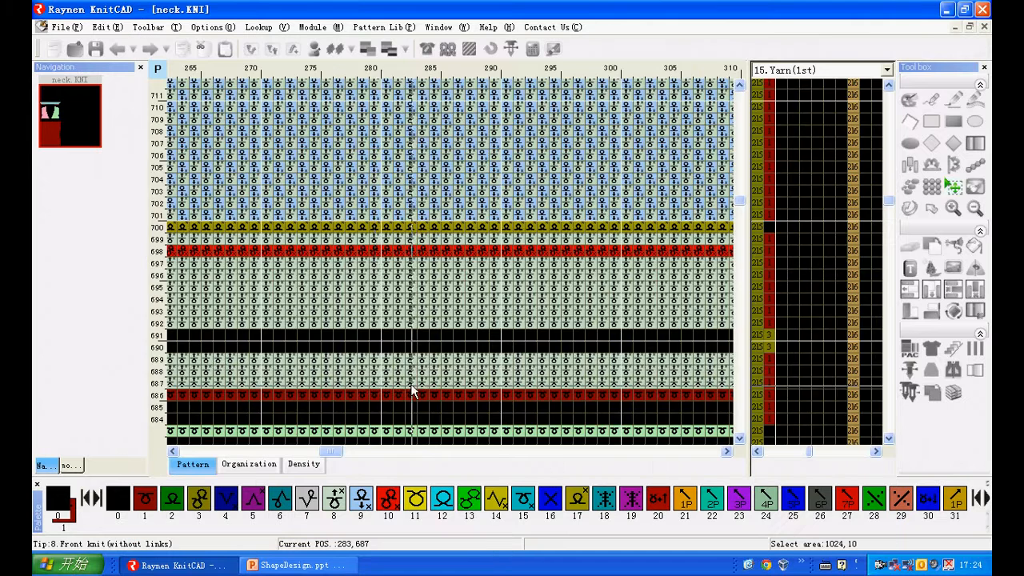
# - Examine the multisystem pattern's yarn carriers in the starting rows, rib-to-body transition, front pieces, and finishing rows 689 to 716
pyautogui.scroll(2, 512, 293)
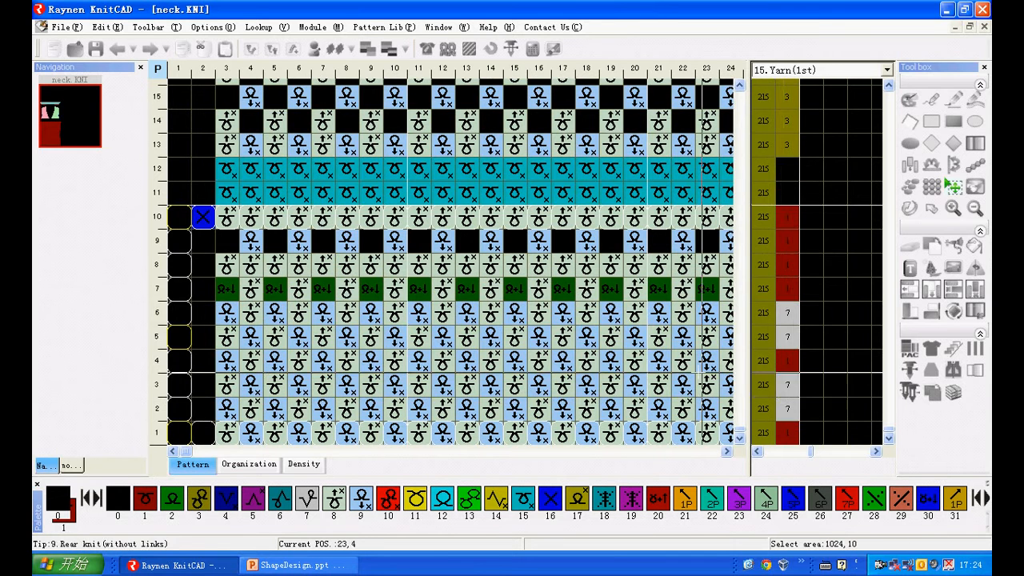
pyautogui.scroll(-3, 589, 253)
pyautogui.scroll(2, 589, 252)
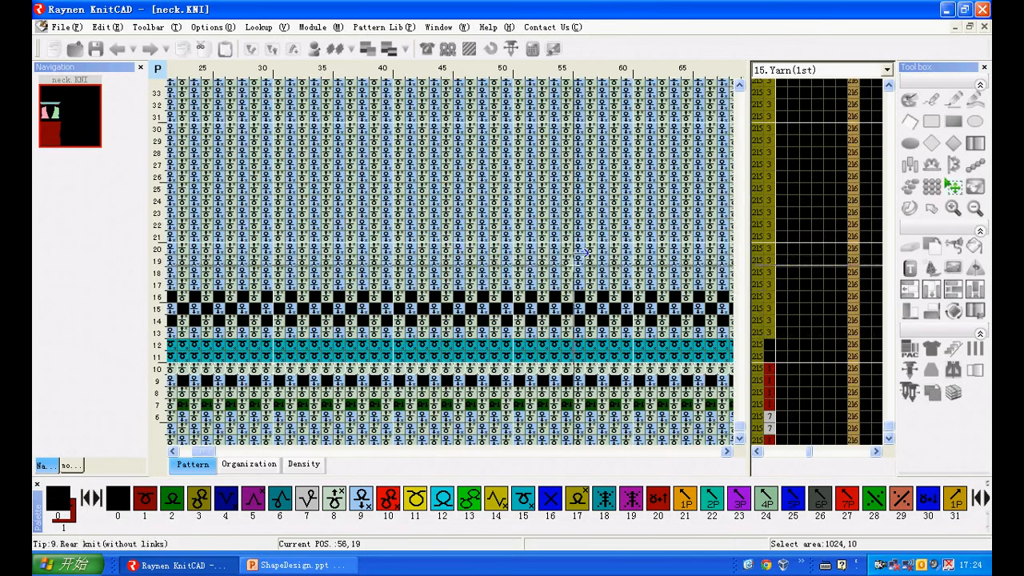
pyautogui.scroll(-1, 545, 225)
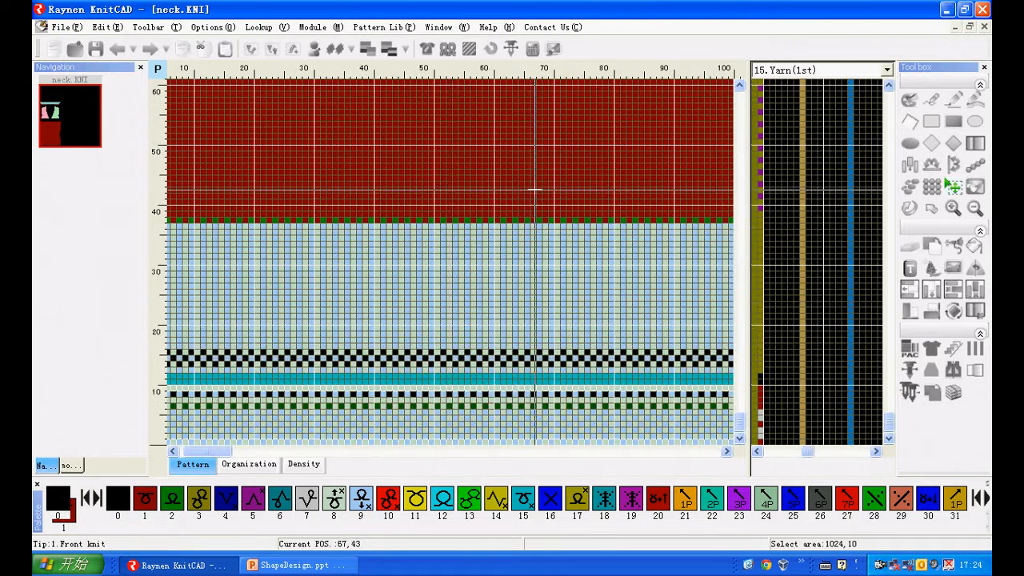
pyautogui.scroll(2, 534, 200)
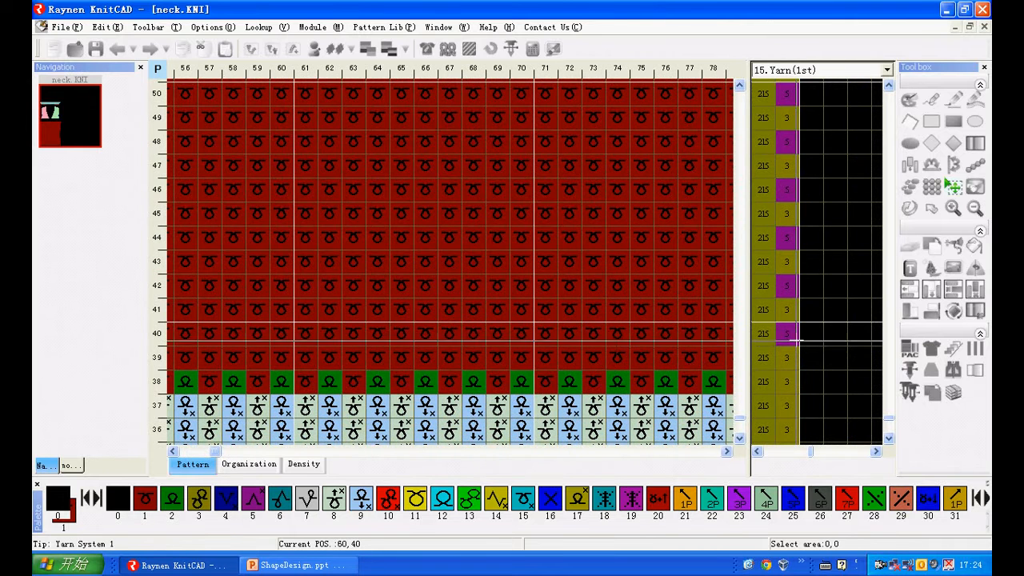
pyautogui.scroll(-3, 613, 307)
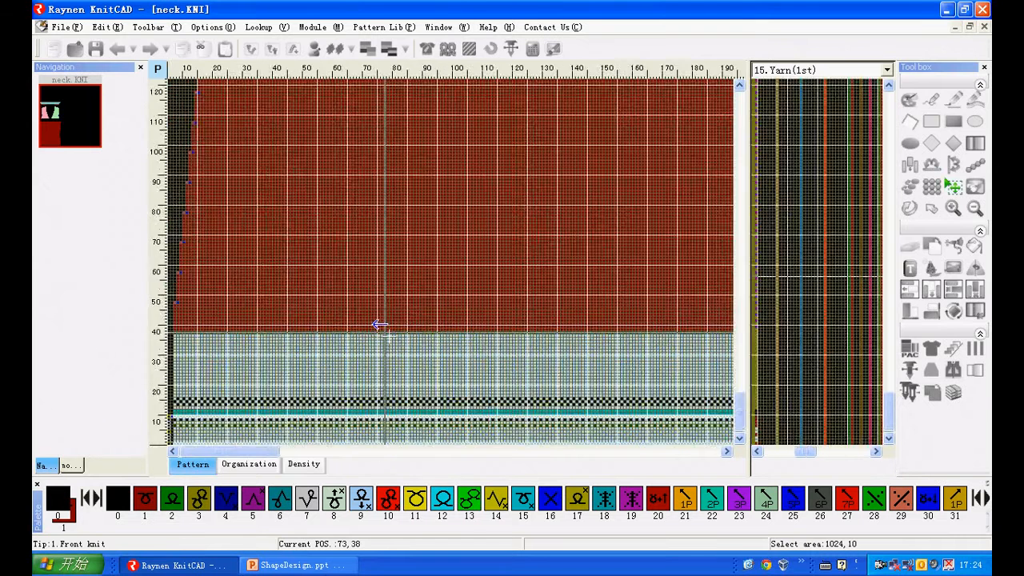
pyautogui.scroll(8, 689, 352)
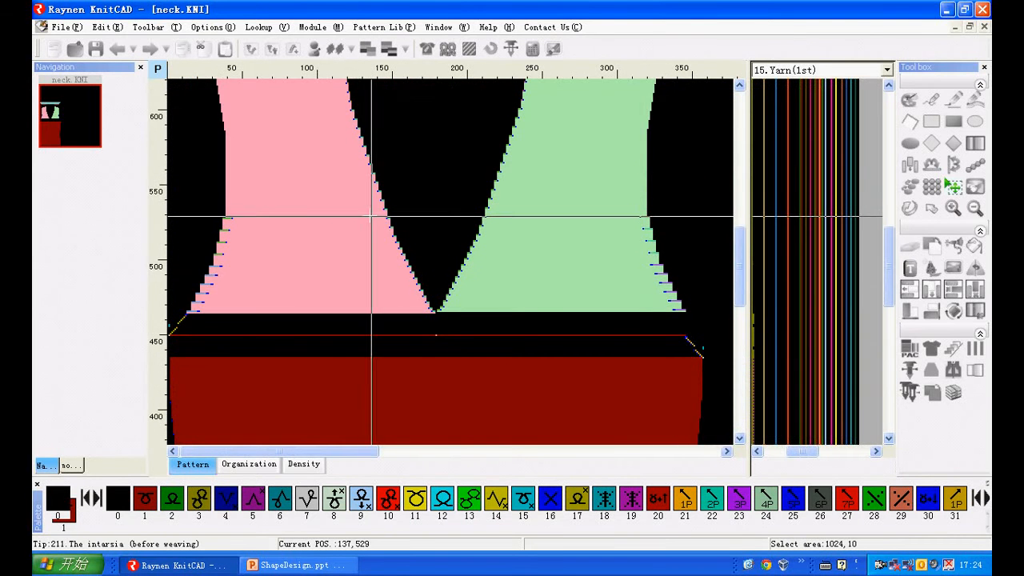
pyautogui.scroll(2, 739, 298)
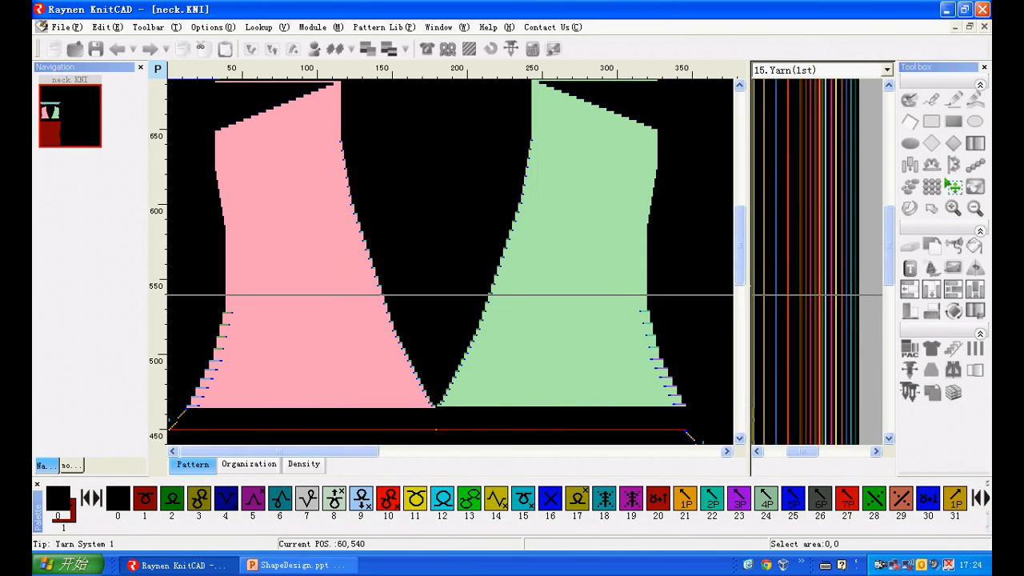
pyautogui.moveTo(739, 265); pyautogui.dragTo(740, 217)
pyautogui.scroll(5, 613, 270)
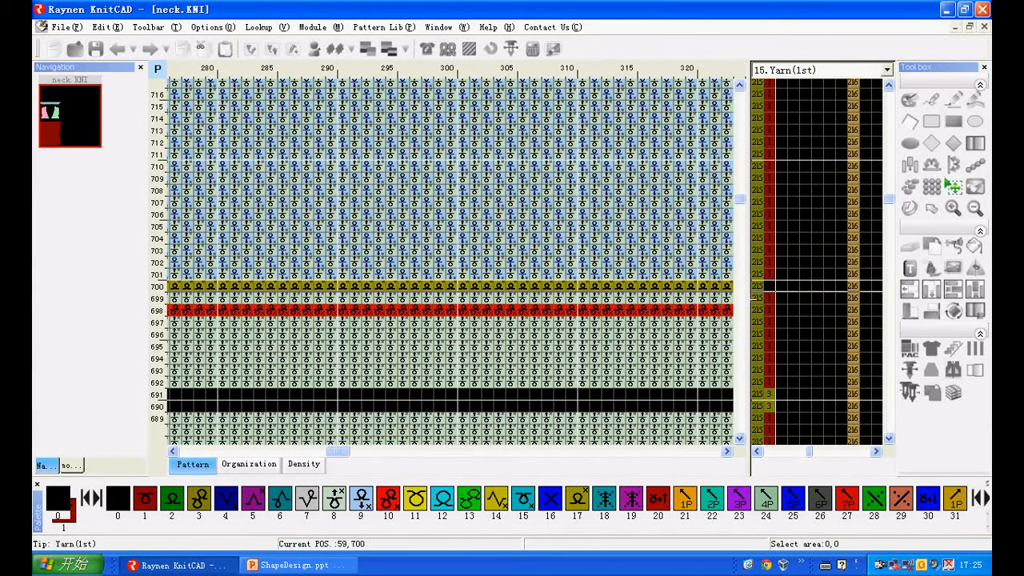
# - Review the Use 1-feeder for Waste yarn option in Shape Design's advanced settings and regenerate the shape with it kept on
pyautogui.click(426, 48)
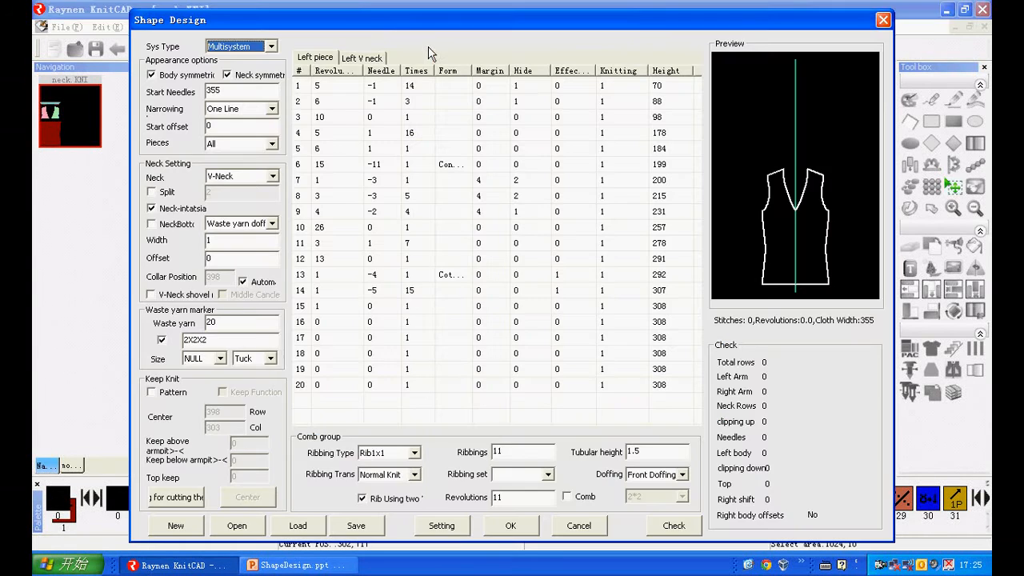
pyautogui.click(441, 526)
pyautogui.click(325, 178)
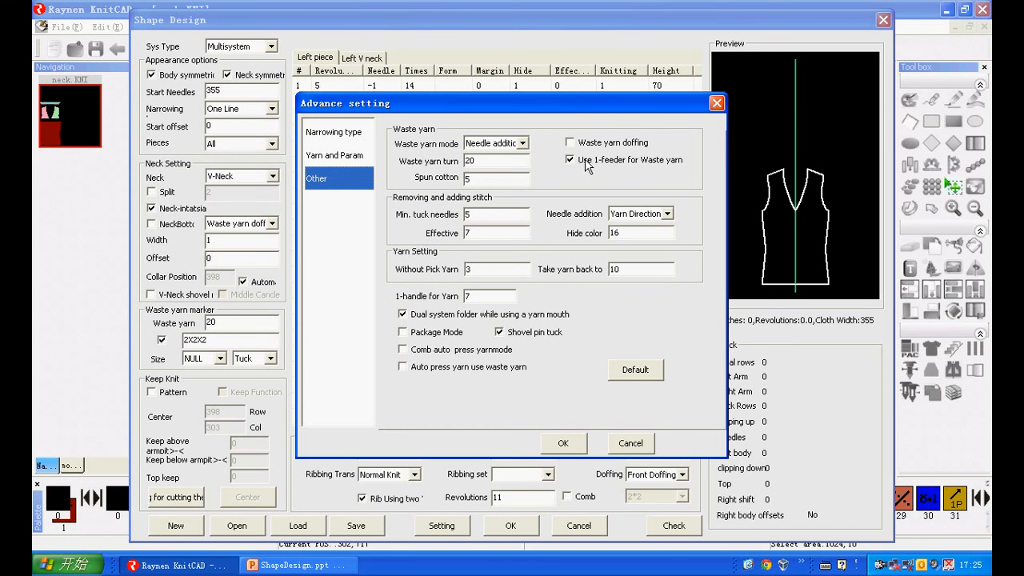
pyautogui.click(563, 443)
pyautogui.click(510, 524)
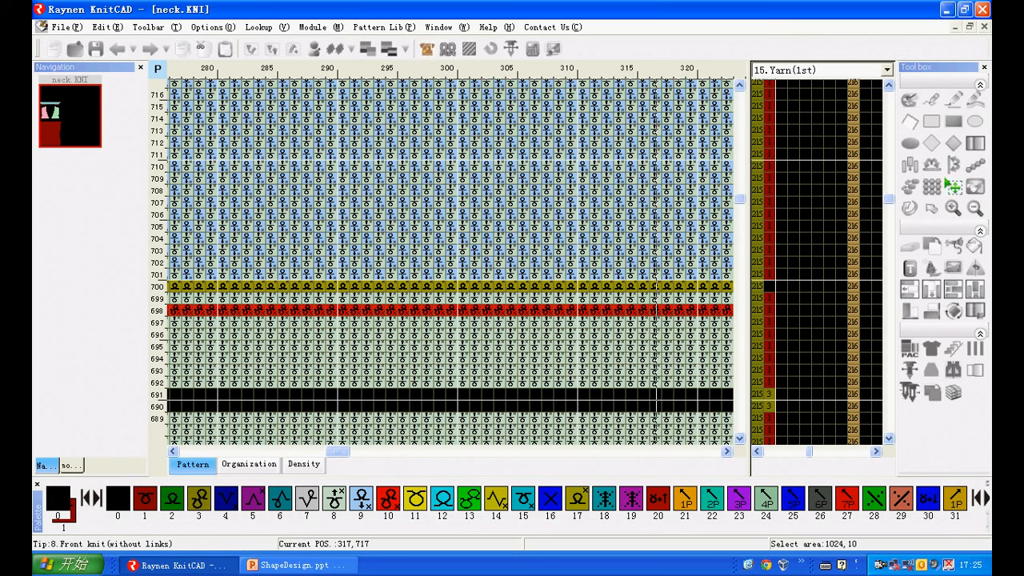
# - Turn off Use 1-feeder for Waste yarn in the advanced settings and regenerate the multisystem V-neck shape
pyautogui.click(428, 48)
pyautogui.click(442, 526)
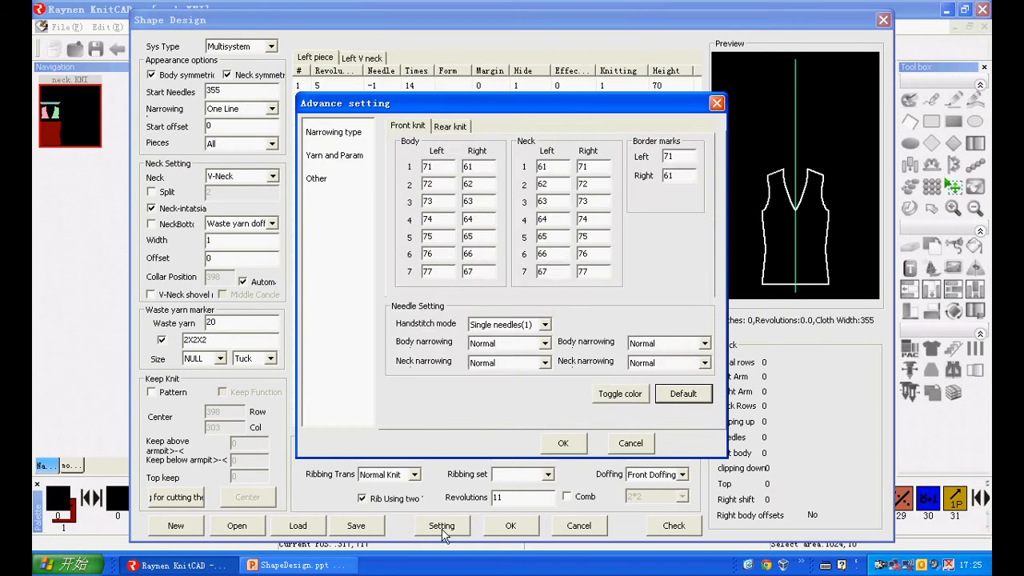
pyautogui.click(320, 179)
pyautogui.click(570, 175)
pyautogui.click(564, 442)
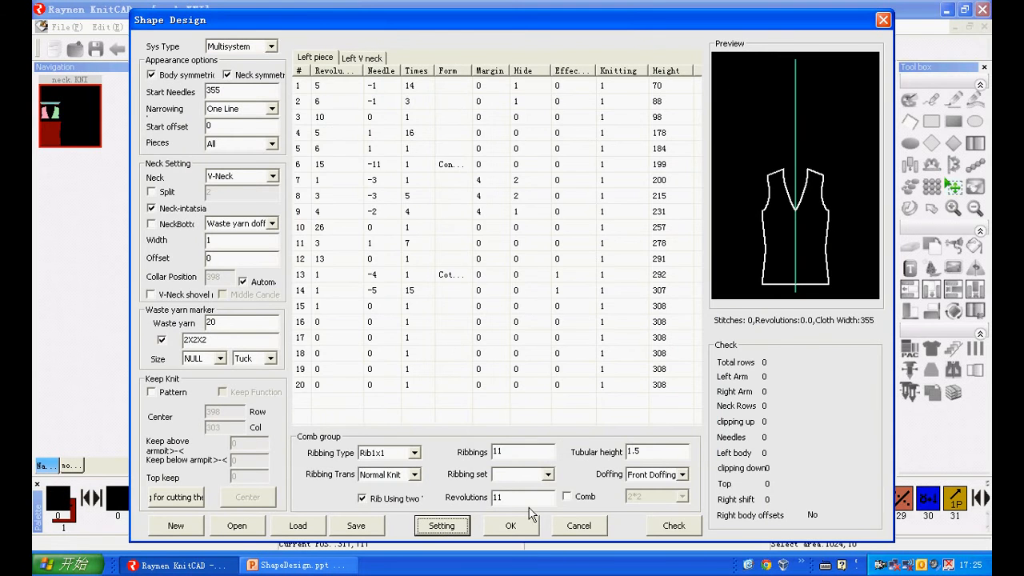
pyautogui.click(517, 527)
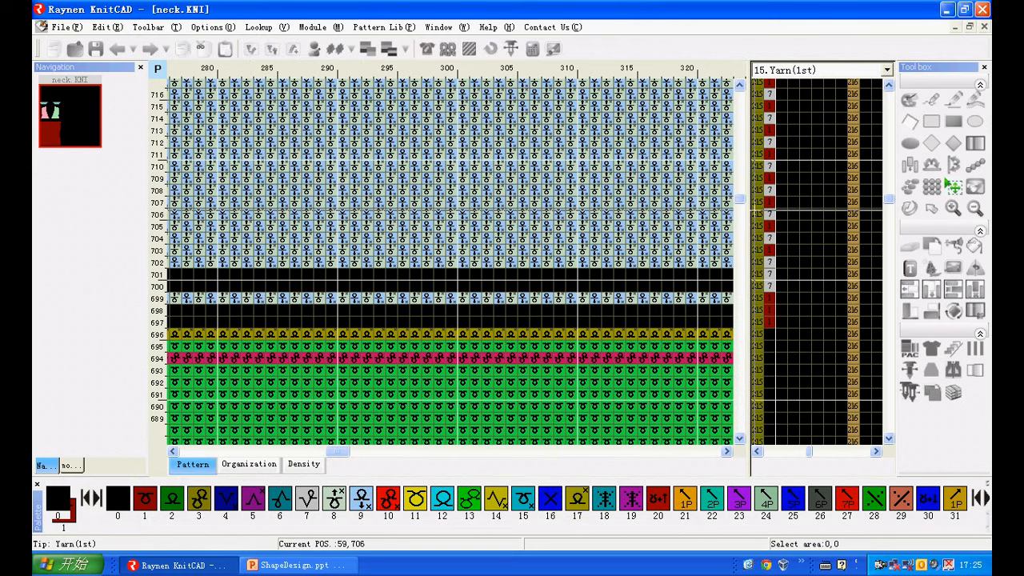
# - Review the waste yarn options and the yarn carrier assignments in Shape Design's advanced settings
pyautogui.click(427, 49)
pyautogui.click(429, 529)
pyautogui.click(332, 177)
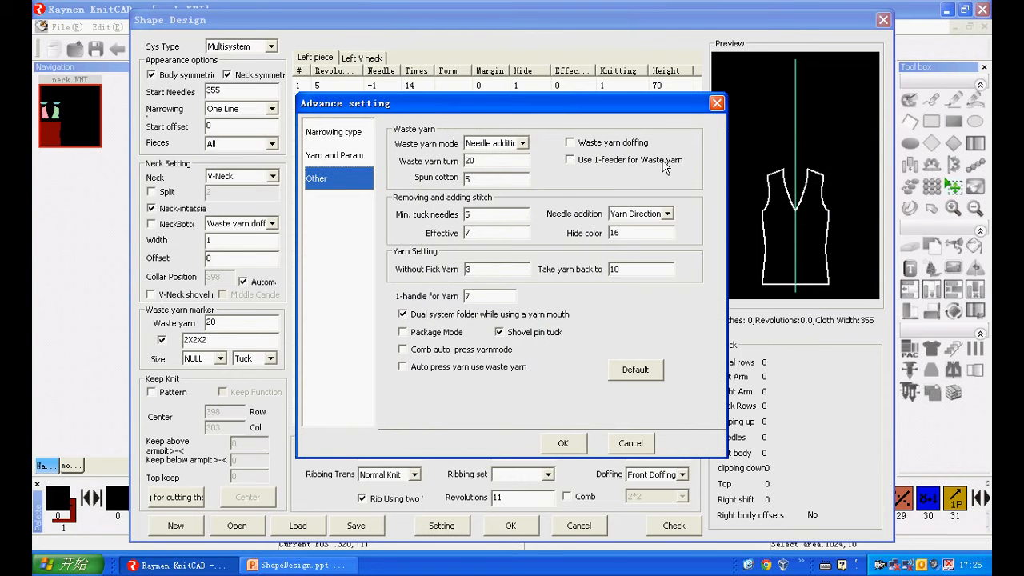
pyautogui.click(365, 157)
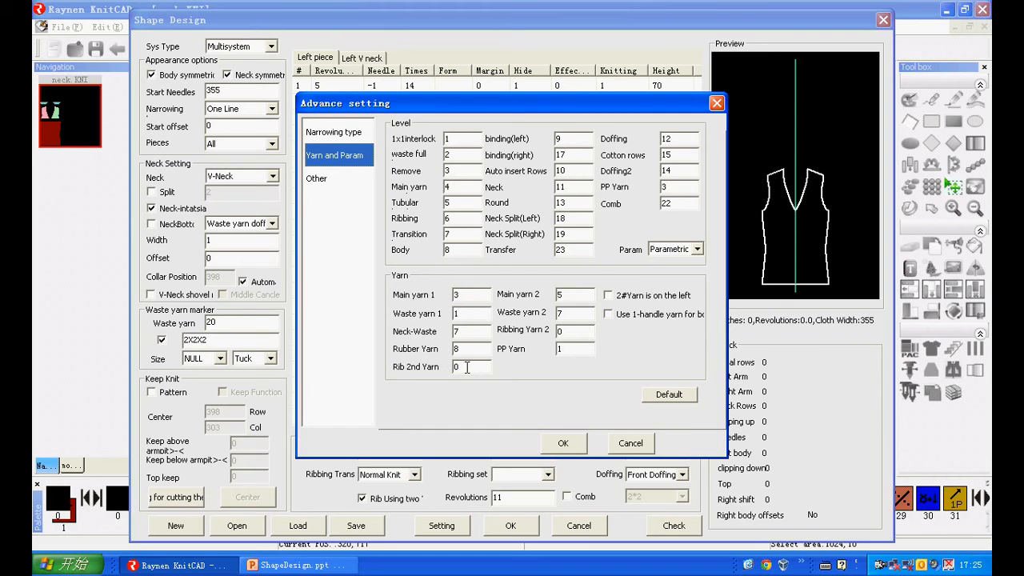
pyautogui.click(559, 445)
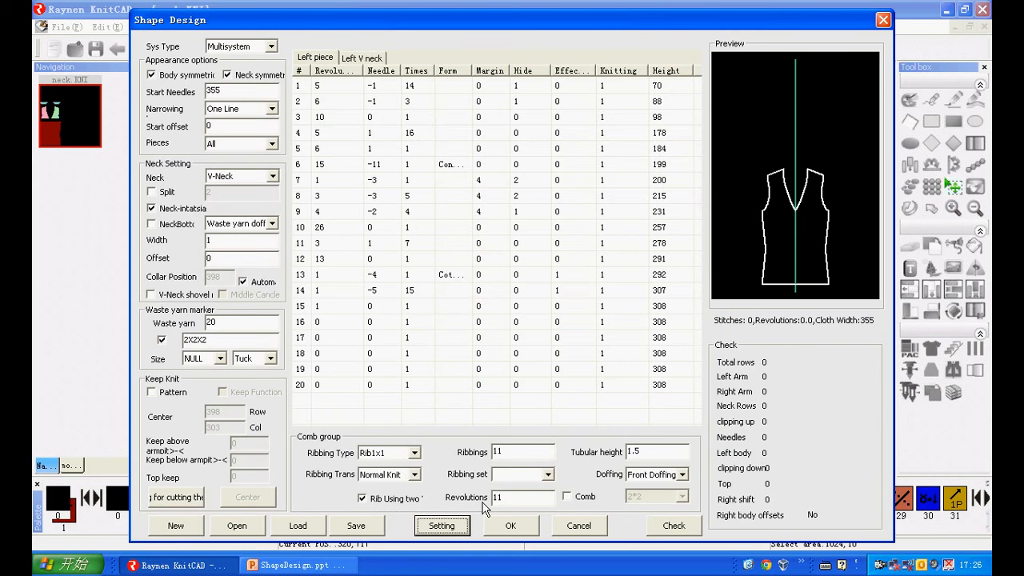
# - Set the Rib 2nd Yarn carrier to 4, regenerate the V-neck shape, and check the yarn carriers in the rib rows
pyautogui.click(434, 528)
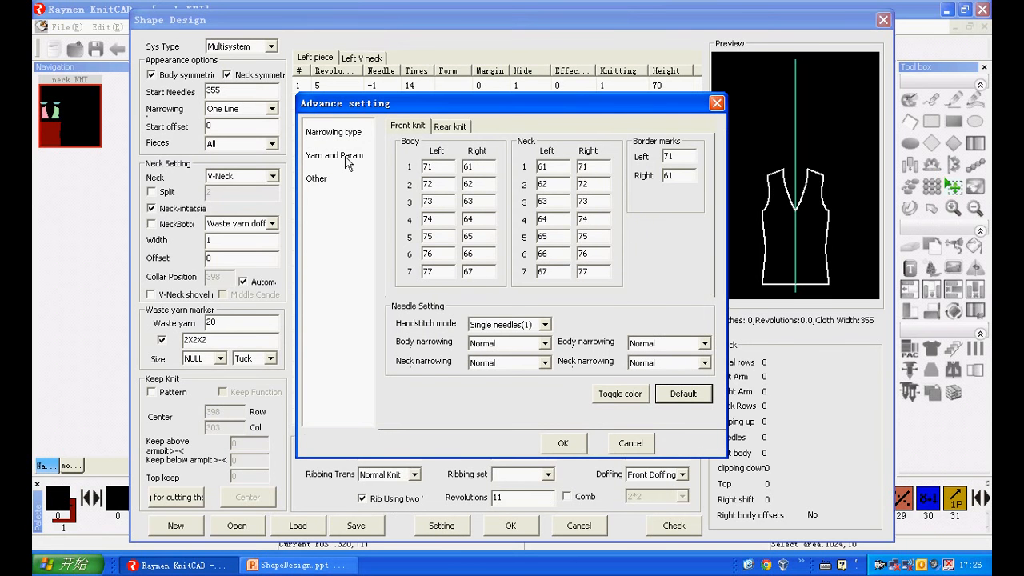
pyautogui.click(348, 157)
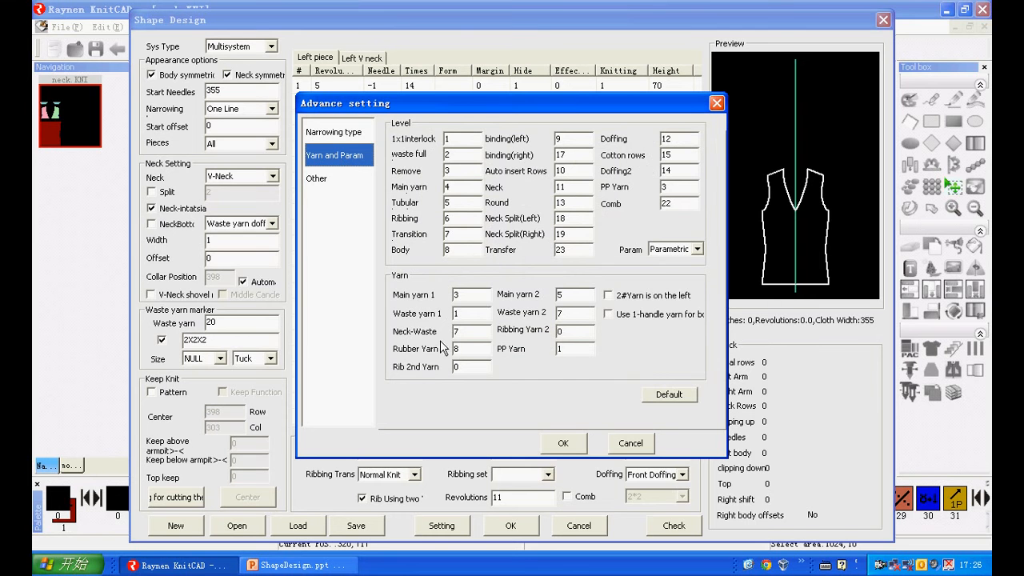
pyautogui.click(474, 367)
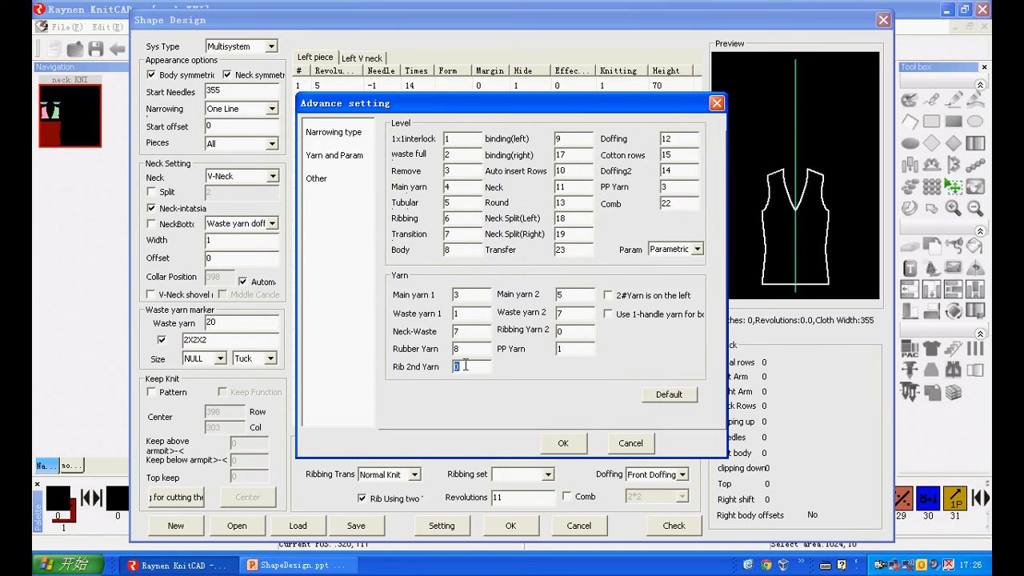
pyautogui.click(565, 440)
pyautogui.click(527, 525)
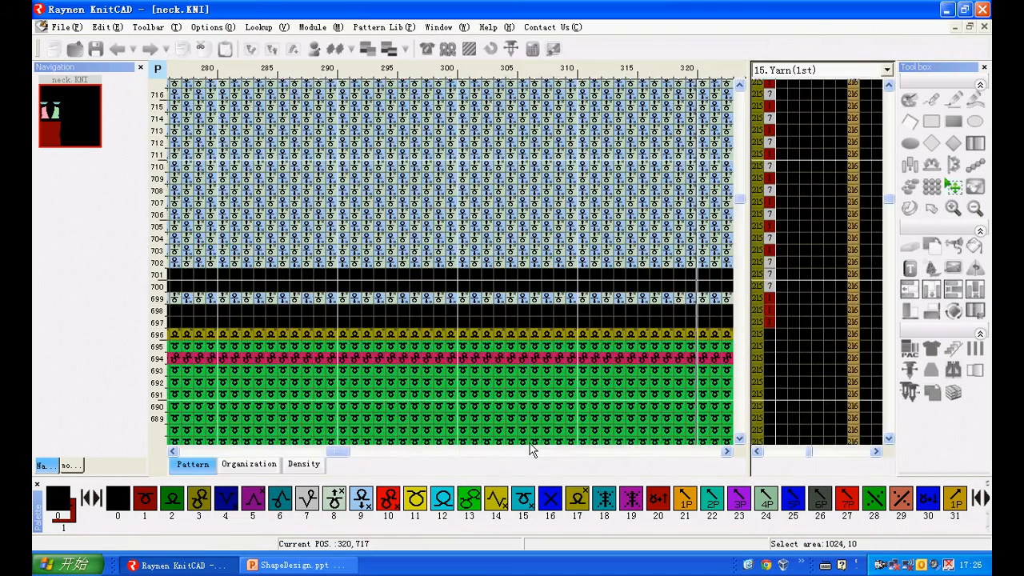
pyautogui.scroll(-3, 448, 240)
pyautogui.scroll(2, 446, 251)
pyautogui.scroll(-2, 338, 360)
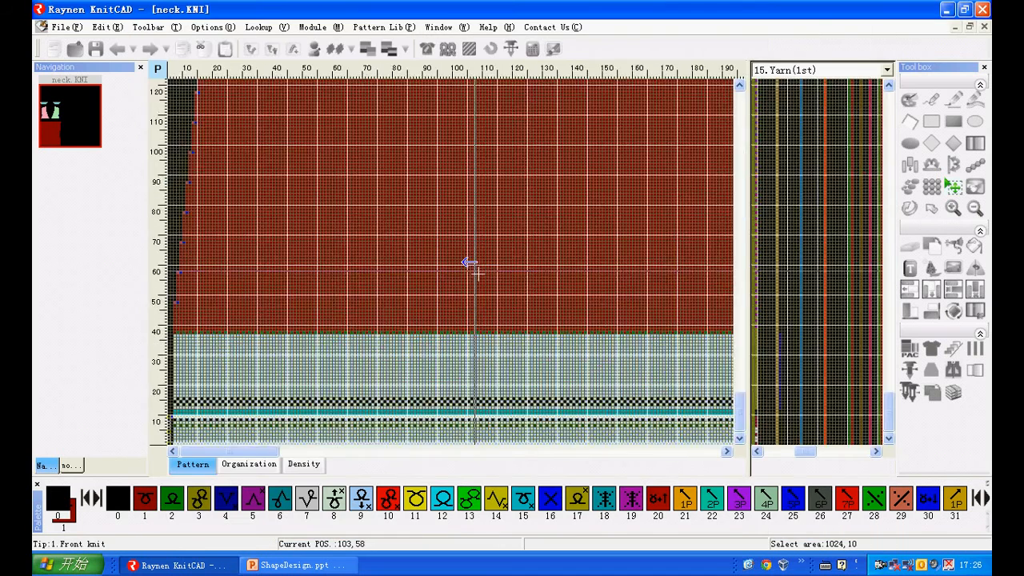
pyautogui.scroll(2, 467, 441)
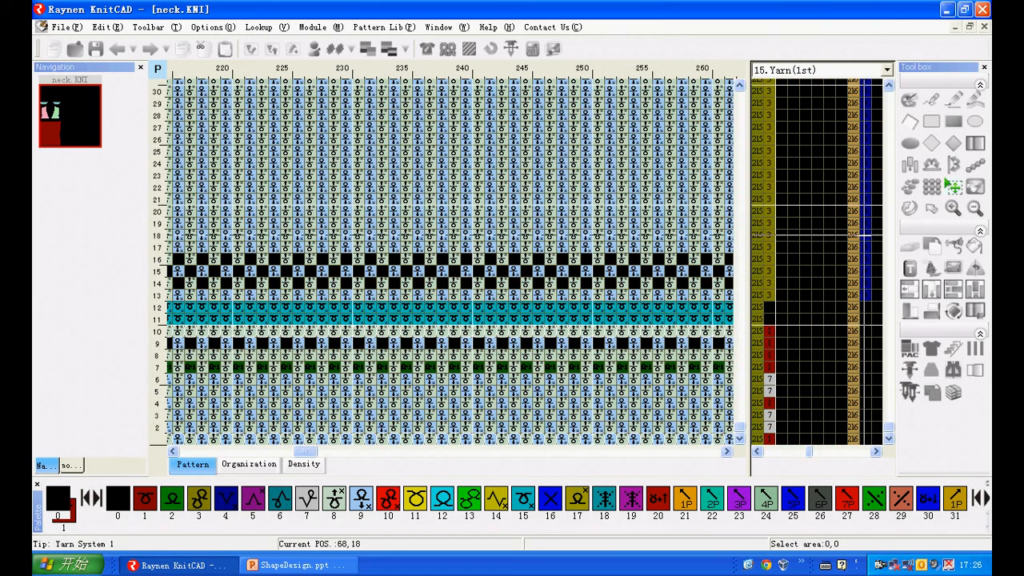
# - Review the PP Yarn carrier setting, regenerate the shape, and select rows 8 and 9 of the pattern
pyautogui.click(425, 50)
pyautogui.click(441, 526)
pyautogui.click(354, 158)
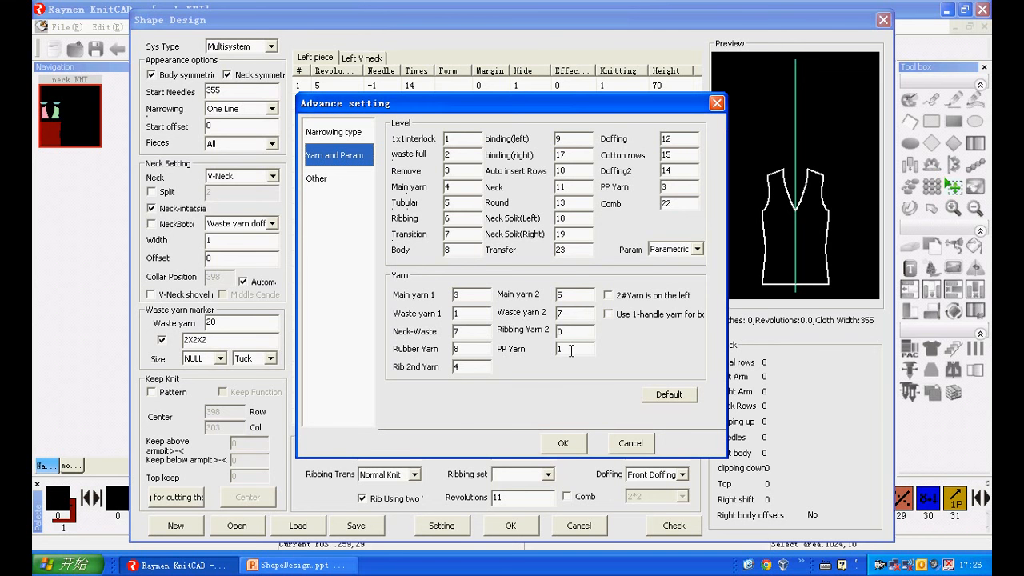
pyautogui.click(561, 443)
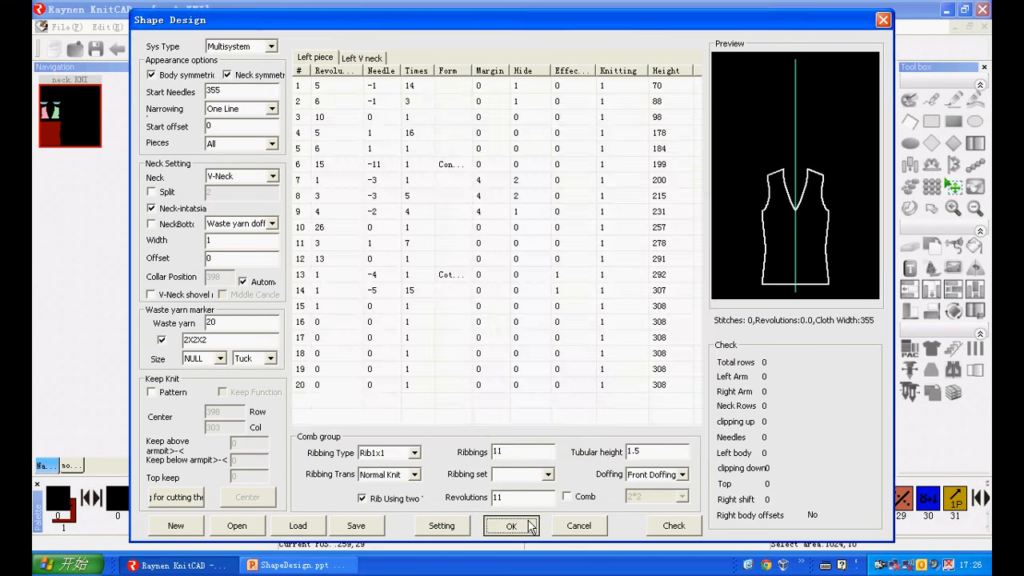
pyautogui.click(510, 526)
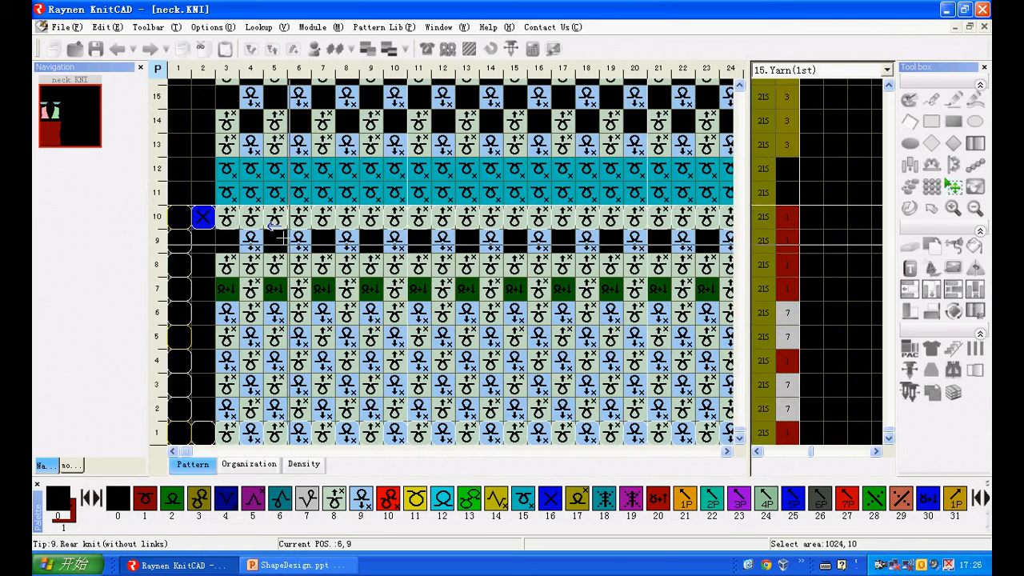
pyautogui.moveTo(156, 265); pyautogui.dragTo(157, 242)
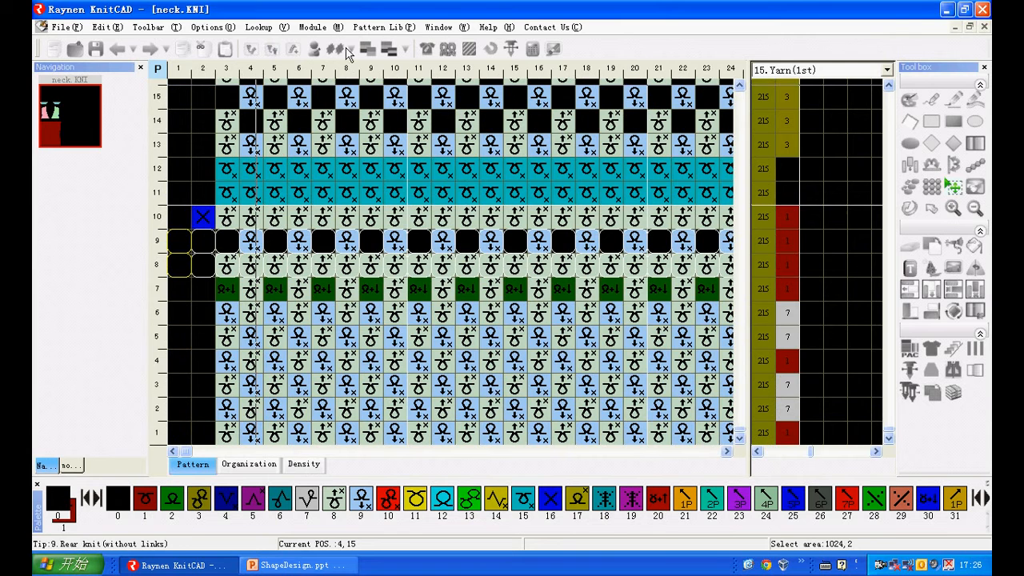
# - Enable the Comb option with 2*2, review the Rubber Yarn and other carrier settings, and regenerate the V-neck shape
pyautogui.click(425, 51)
pyautogui.click(442, 526)
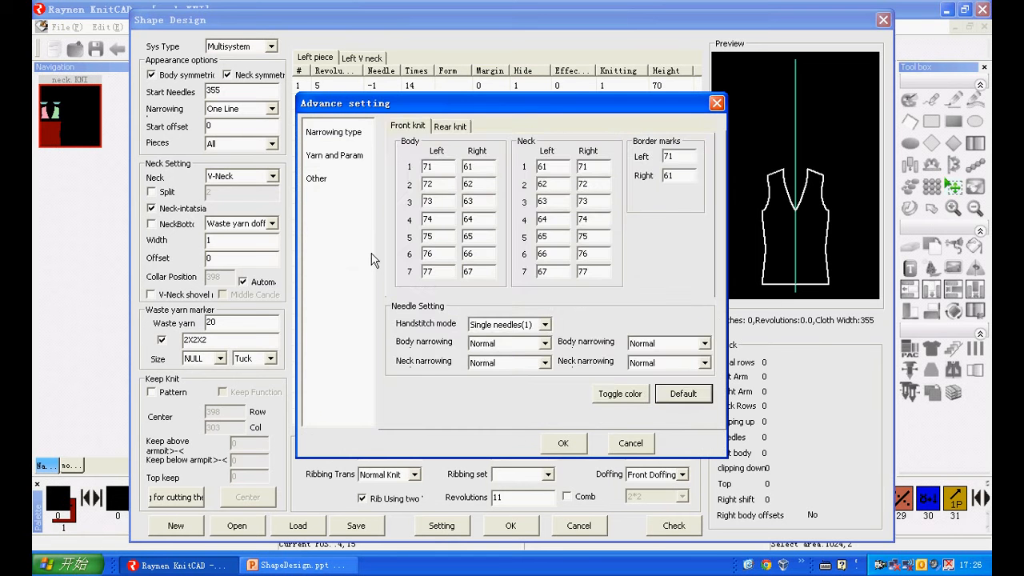
pyautogui.click(337, 157)
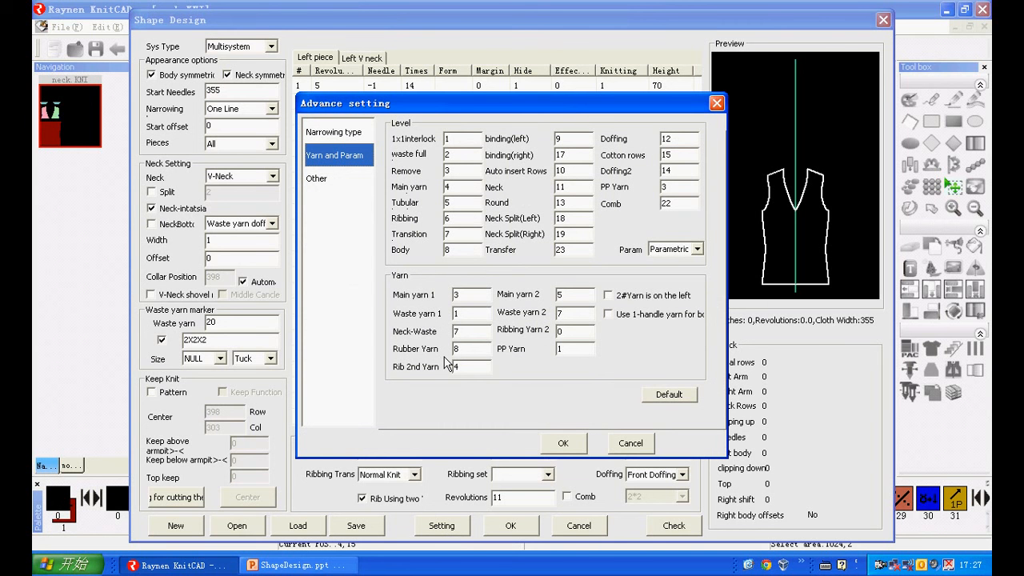
pyautogui.click(566, 445)
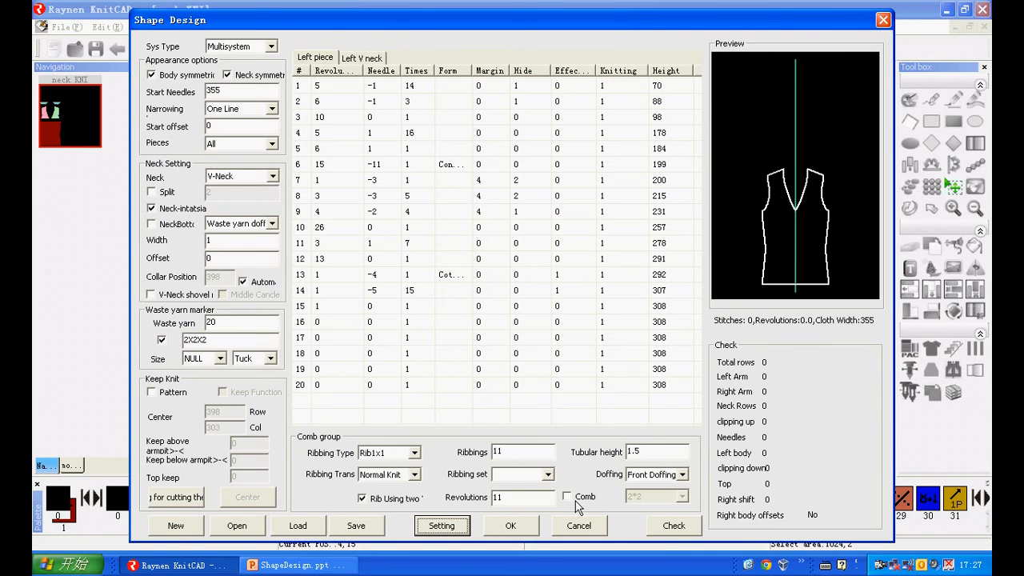
pyautogui.click(568, 497)
pyautogui.click(441, 526)
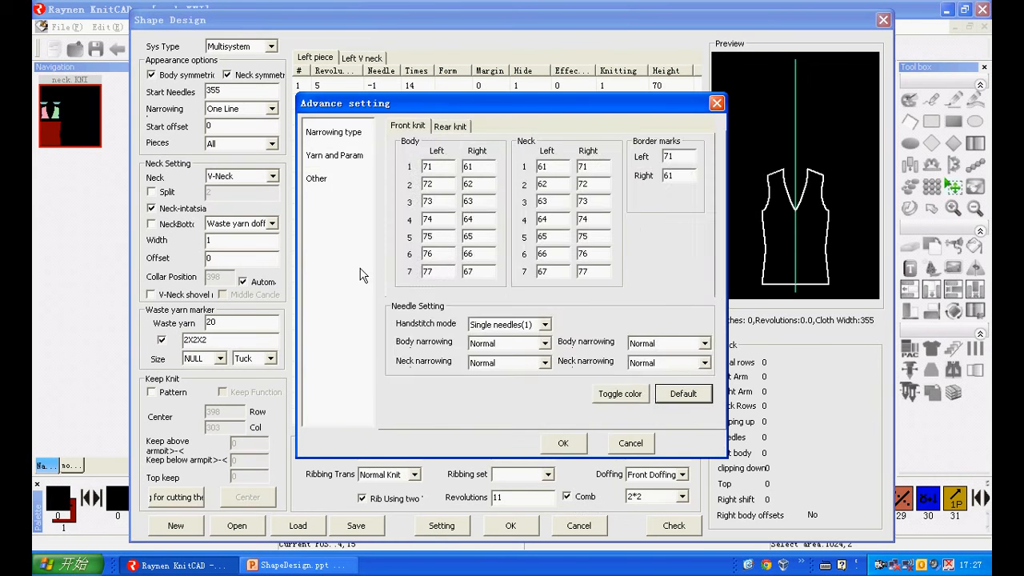
pyautogui.click(336, 156)
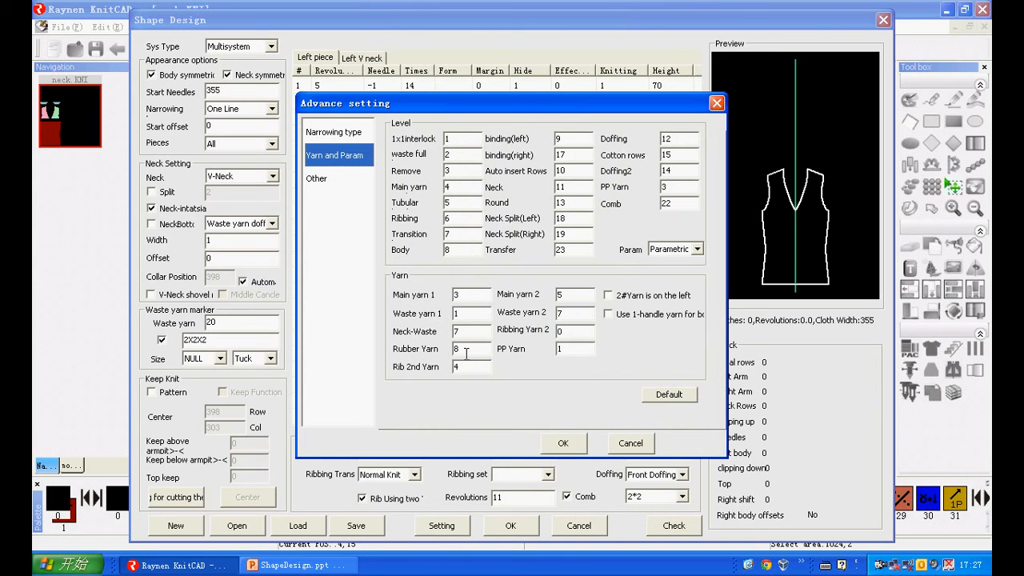
pyautogui.click(563, 442)
pyautogui.click(511, 525)
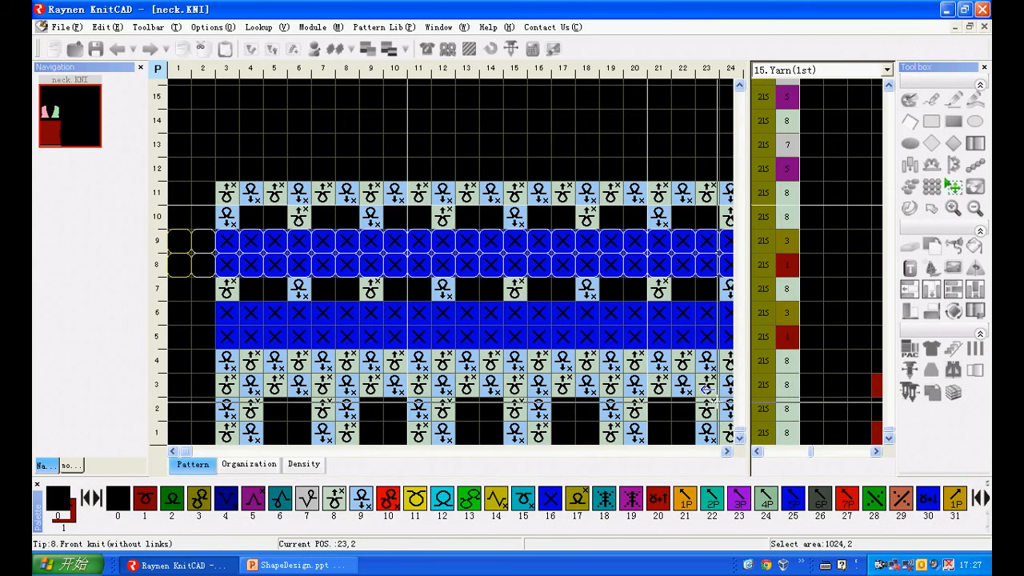
# - Check the comb section's yarn rows, enable the Use 1-handle yarn option in the advanced yarn settings, and regenerate the V-neck shape
pyautogui.scroll(-1, 557, 384)
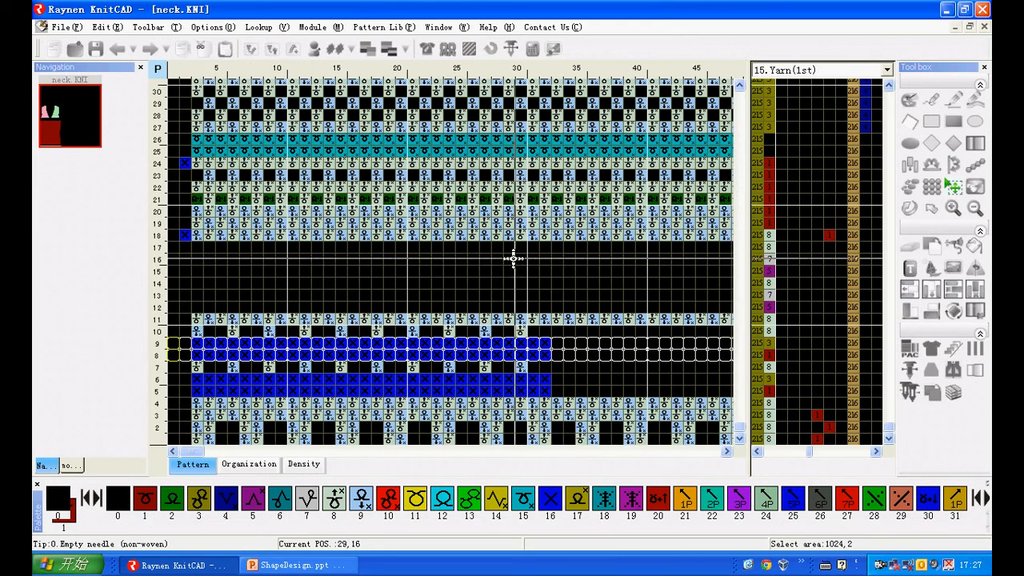
pyautogui.scroll(-3, 479, 360)
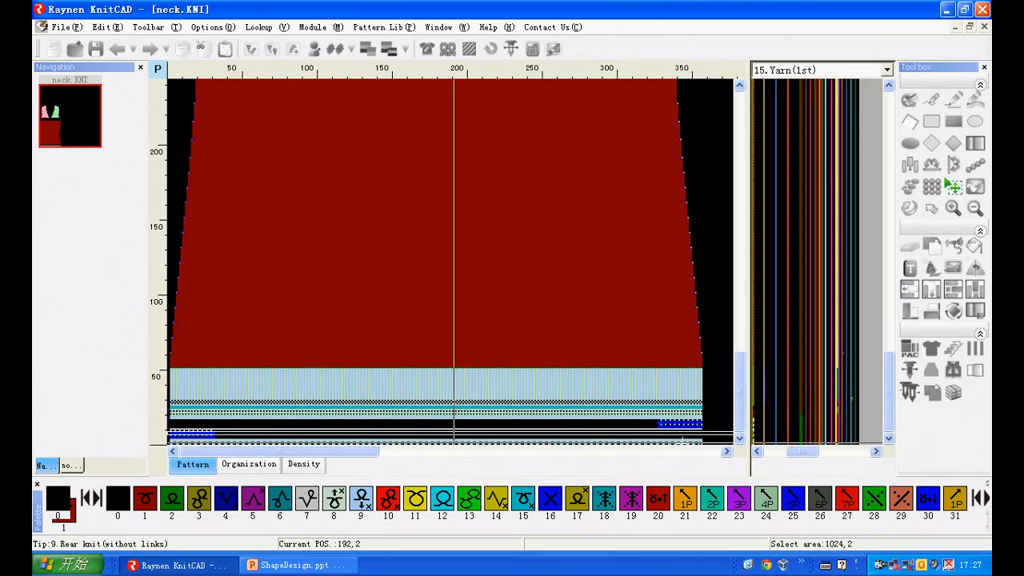
pyautogui.scroll(3, 432, 321)
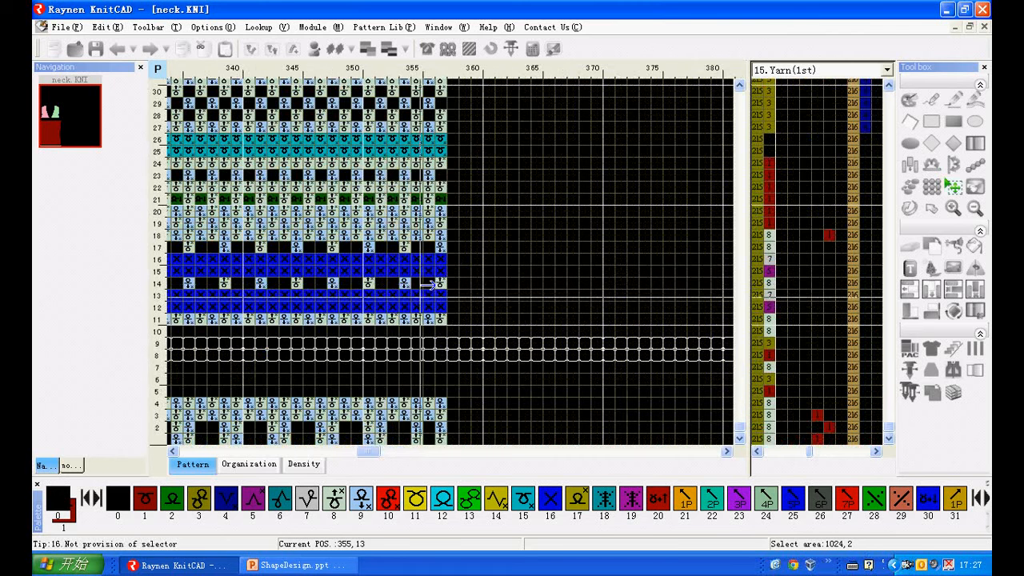
pyautogui.click(419, 45)
pyautogui.click(441, 526)
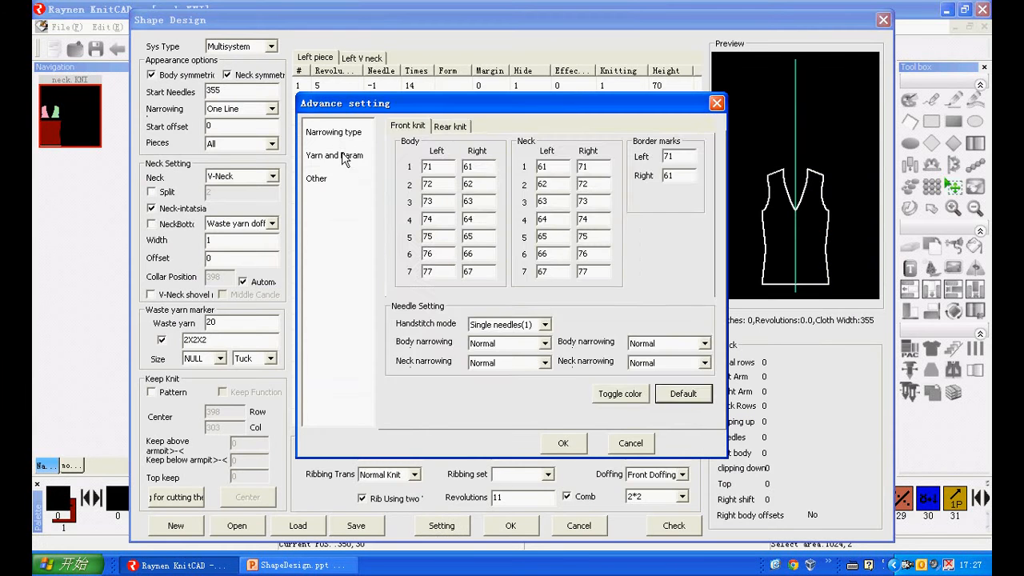
pyautogui.click(348, 155)
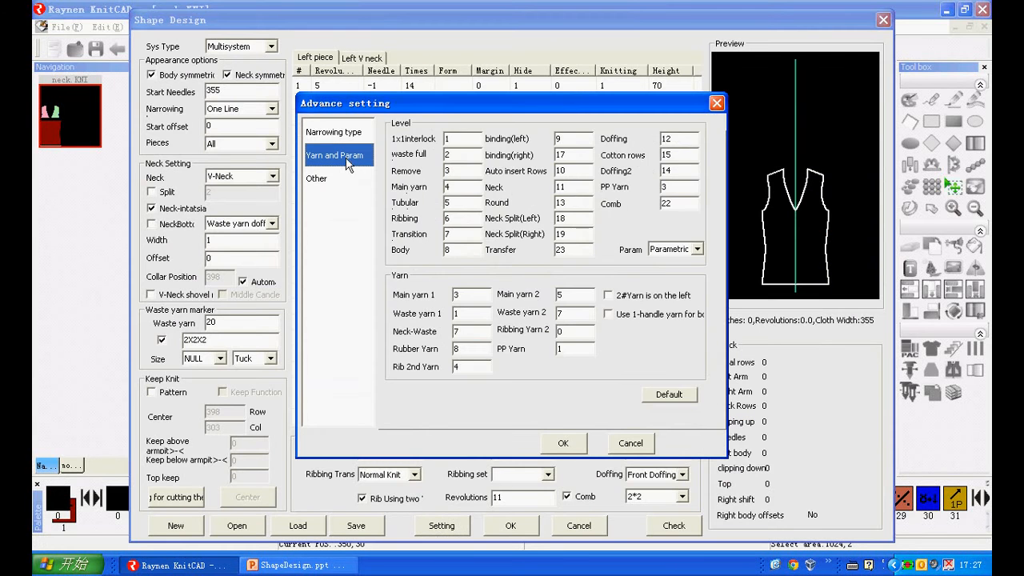
pyautogui.click(608, 314)
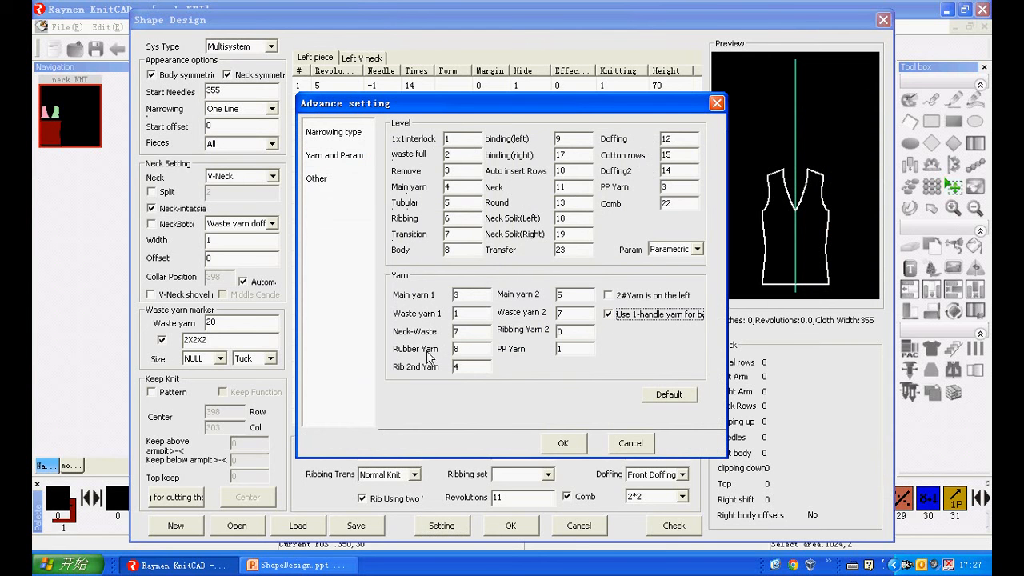
pyautogui.click(565, 445)
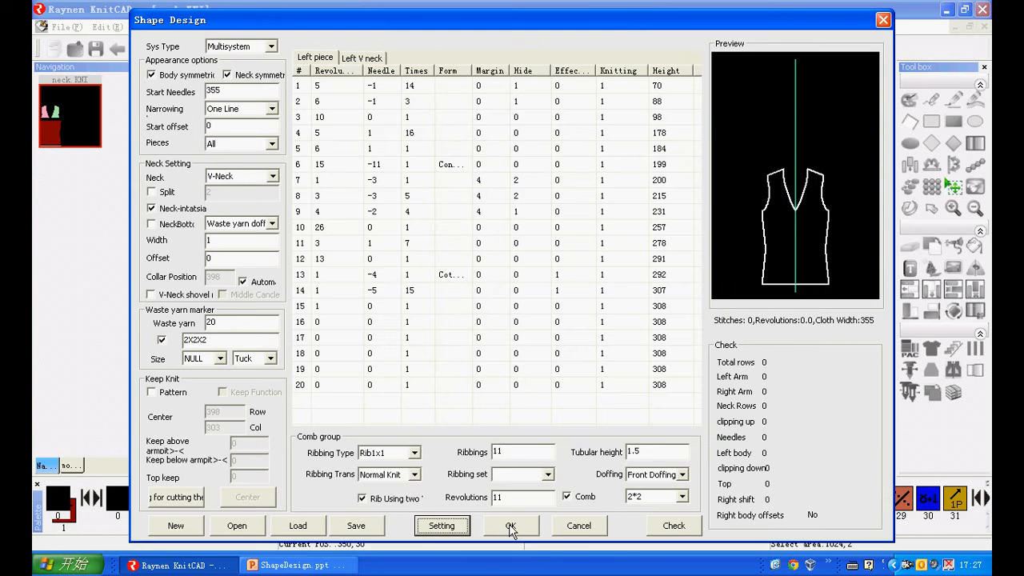
pyautogui.click(512, 527)
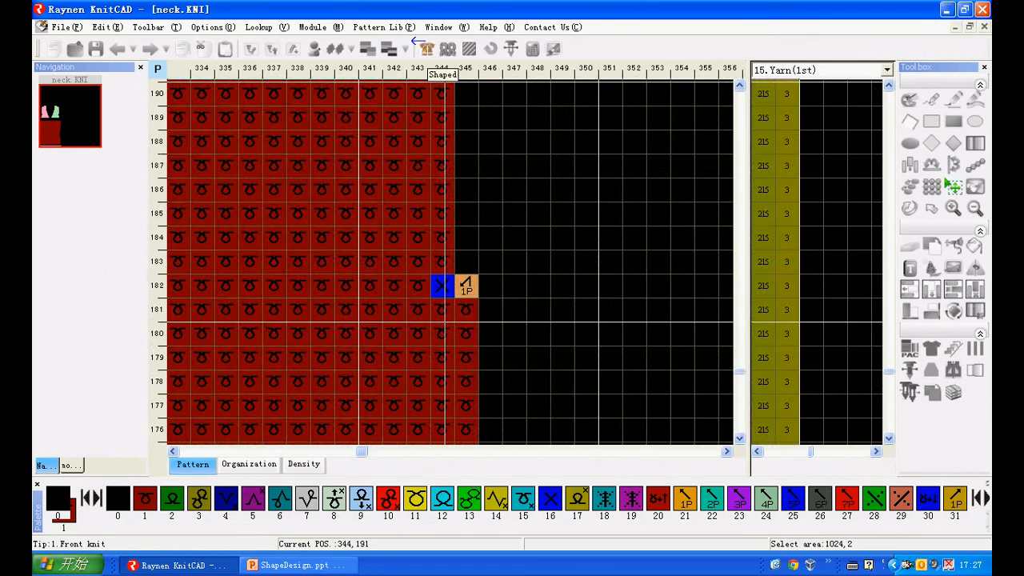
# - Regenerate the shape with the Multisystem type and inspect the yarn carriers in the body rows
pyautogui.click(427, 49)
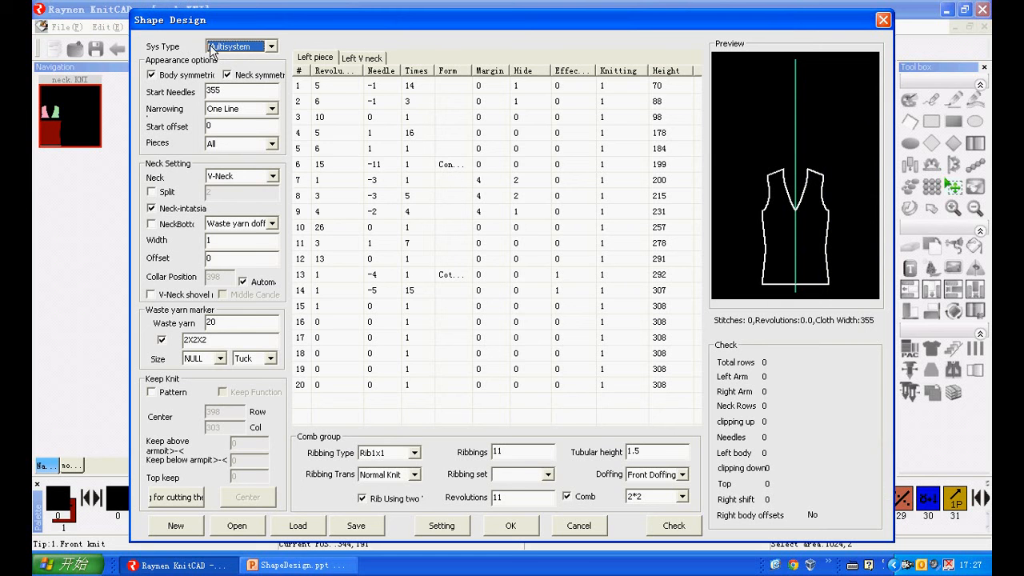
pyautogui.click(518, 525)
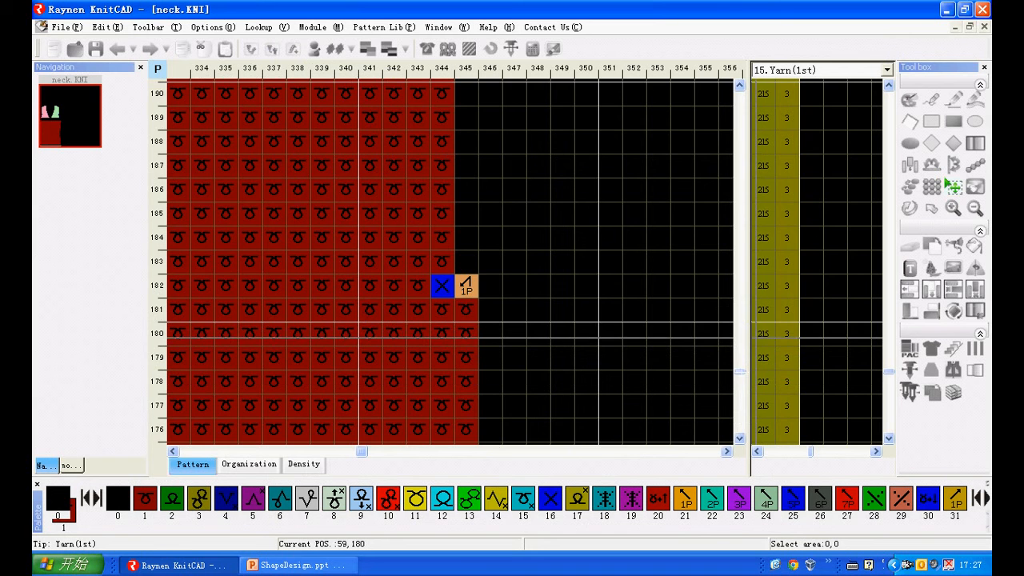
pyautogui.moveTo(741, 371); pyautogui.dragTo(741, 292)
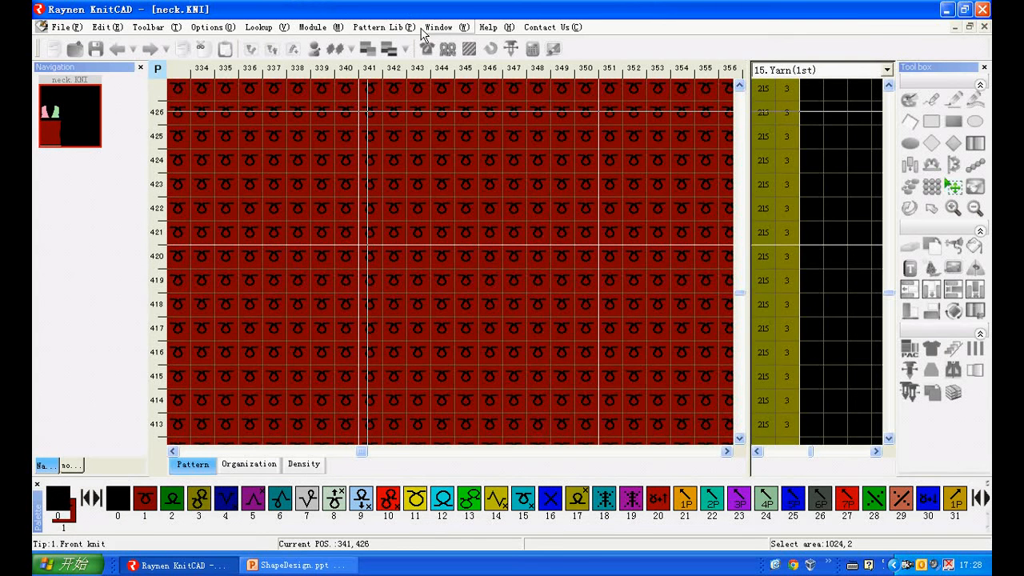
# - Review the advanced yarn carrier settings, regenerate the shape, and check the left and right yarn positions in the compilation options
pyautogui.click(440, 50)
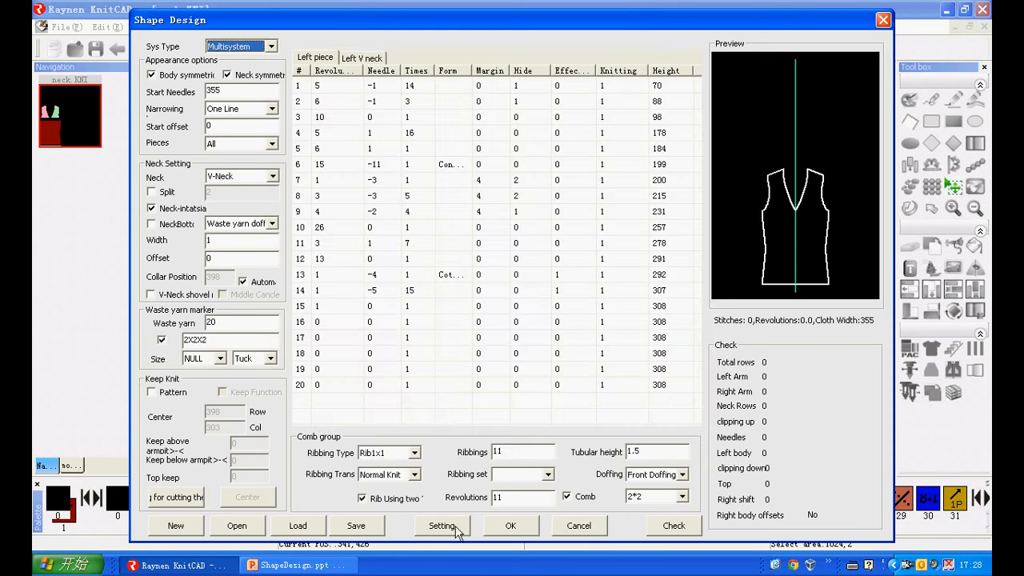
pyautogui.click(458, 523)
pyautogui.click(352, 155)
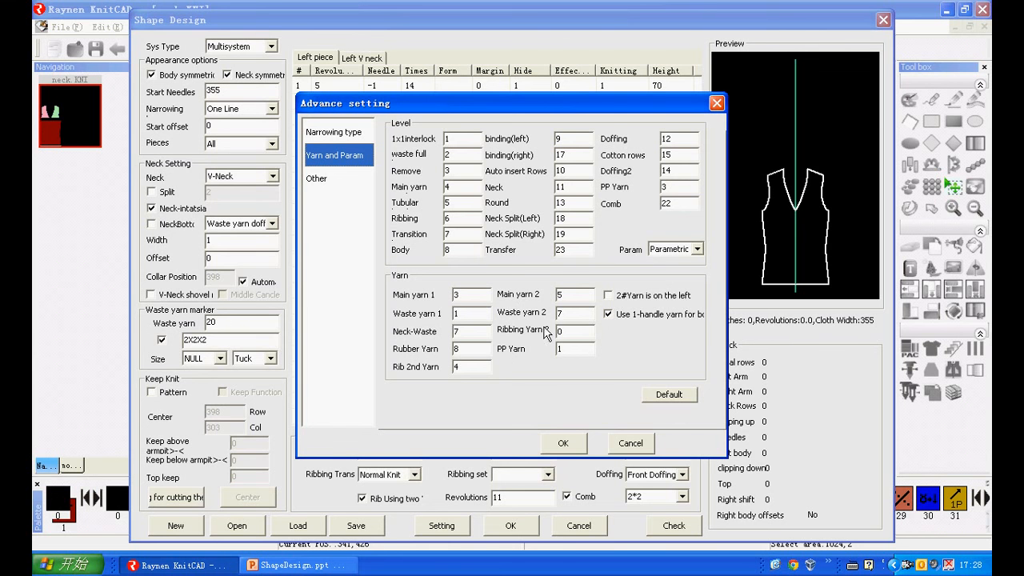
pyautogui.click(573, 440)
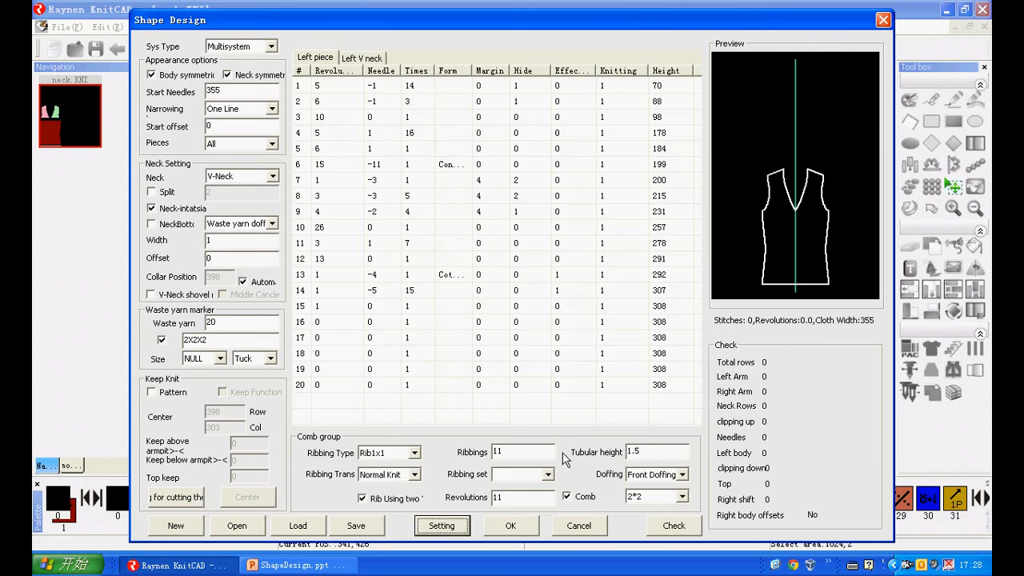
pyautogui.click(511, 526)
pyautogui.click(469, 48)
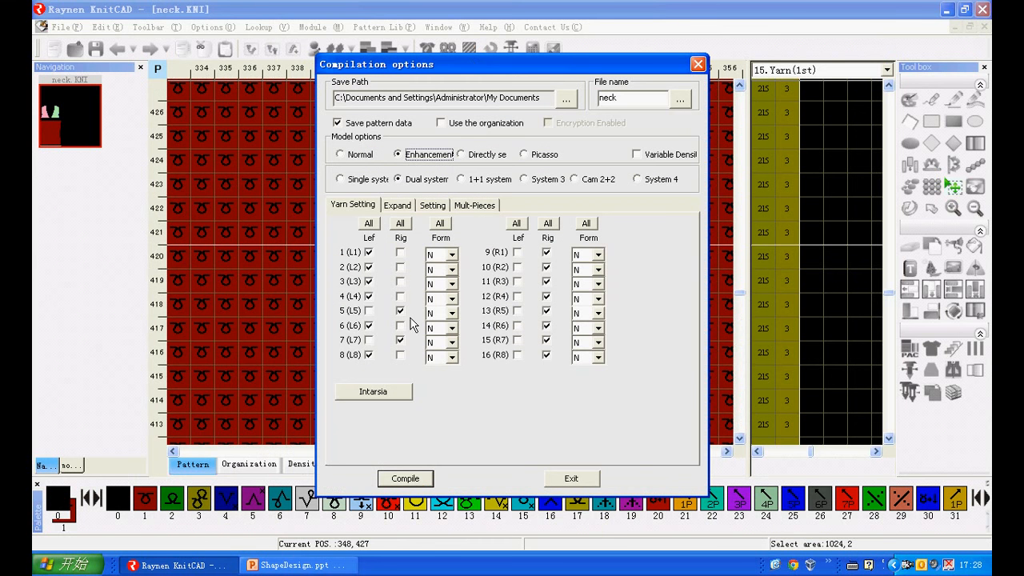
pyautogui.click(571, 479)
# - Enable the 2#Yarn is on the left option, regenerate the V-neck shape, and check the yarn positions in the compilation options
pyautogui.click(448, 49)
pyautogui.click(442, 526)
pyautogui.click(331, 156)
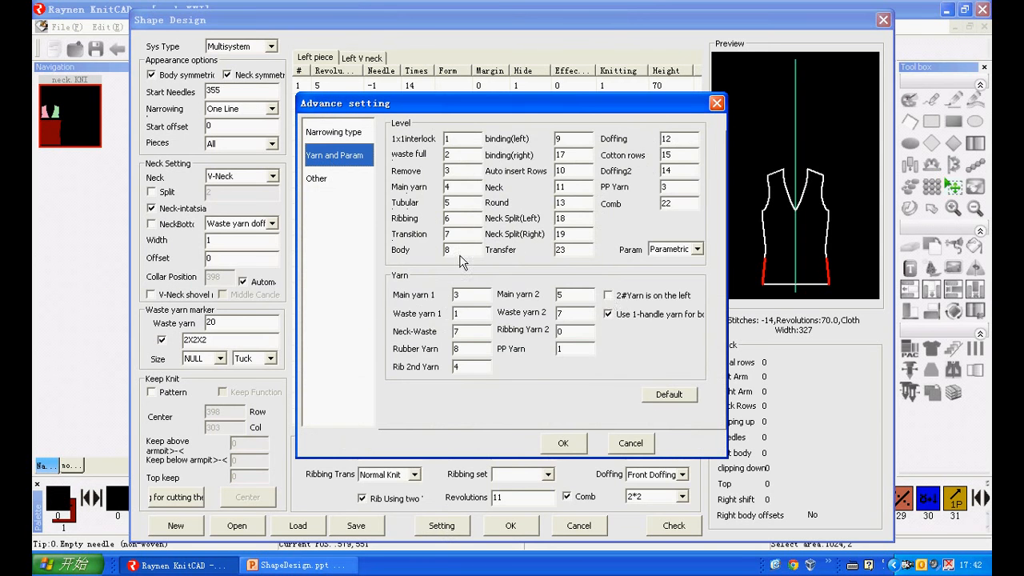
pyautogui.click(612, 296)
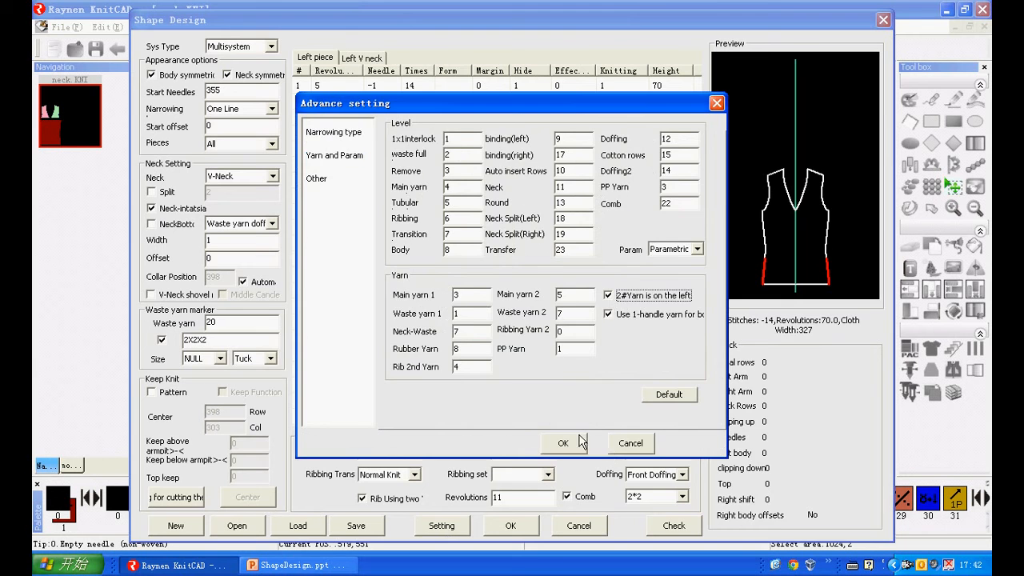
pyautogui.click(580, 443)
pyautogui.click(529, 527)
pyautogui.click(470, 50)
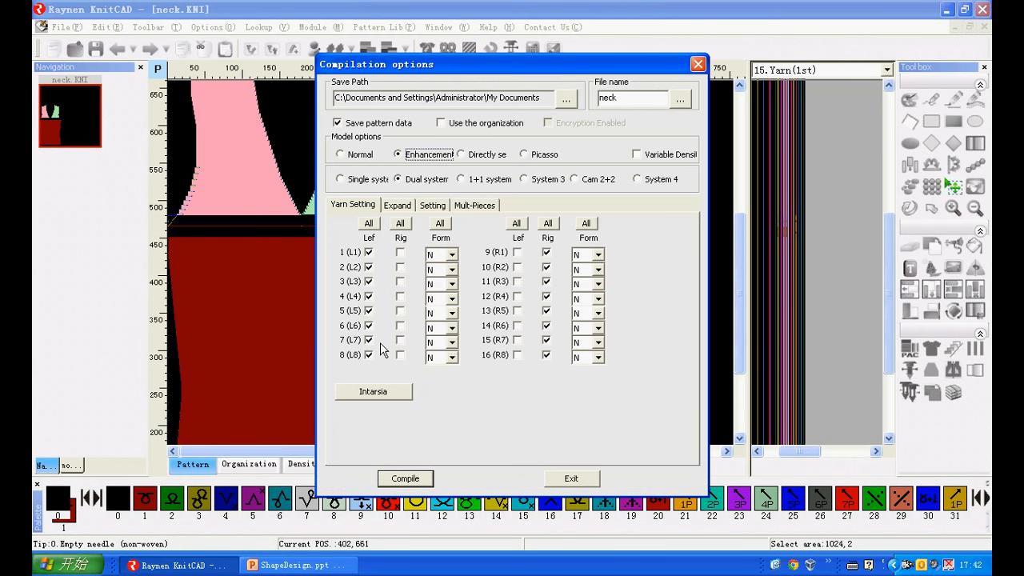
pyautogui.click(564, 480)
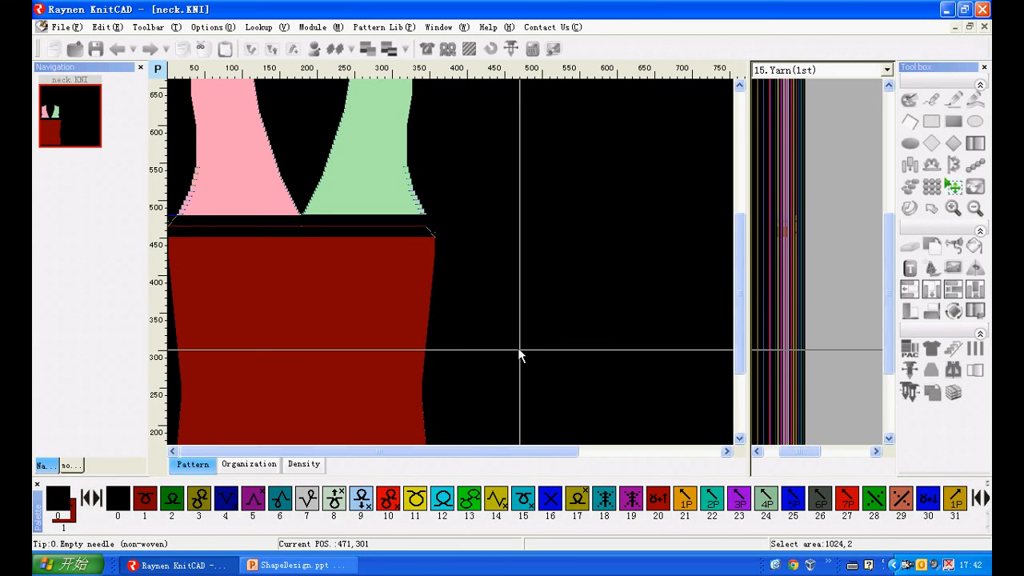